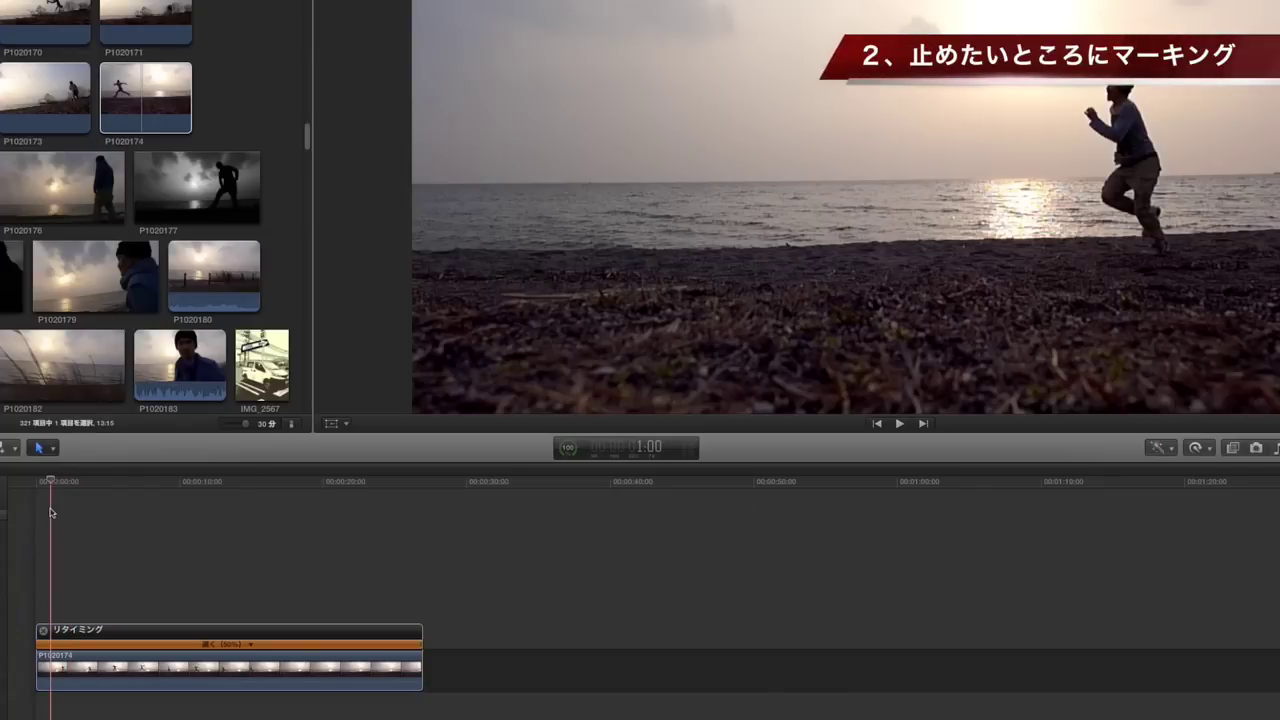
# Play through the slowed beach clip, stopping at three runner jump poses, the first at 3:03.
pyautogui.press('space')
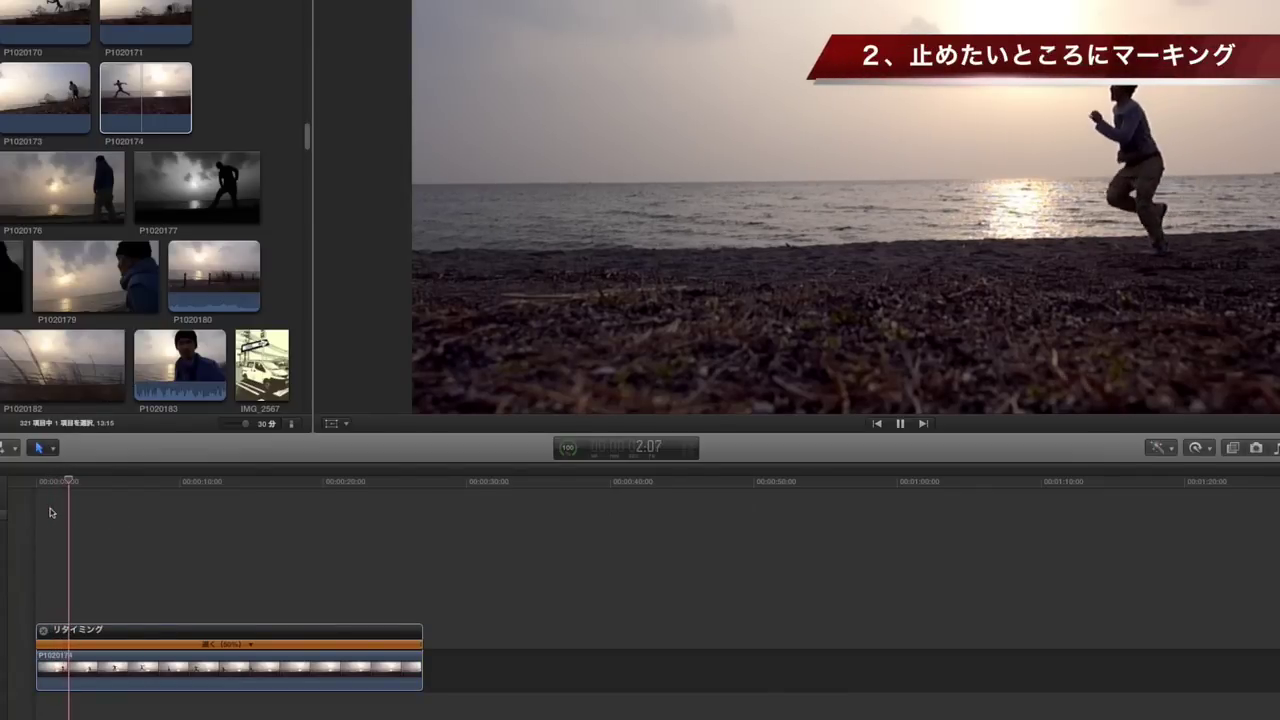
pyautogui.press('space')
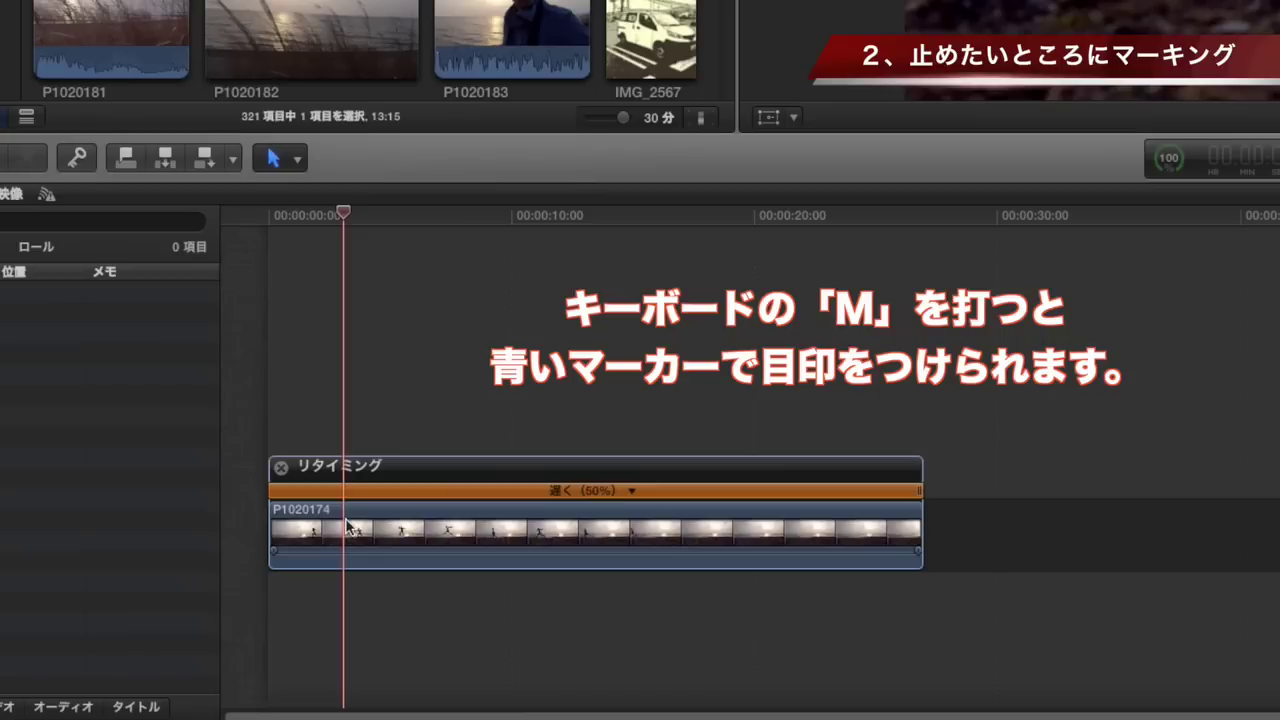
pyautogui.click(94, 655)
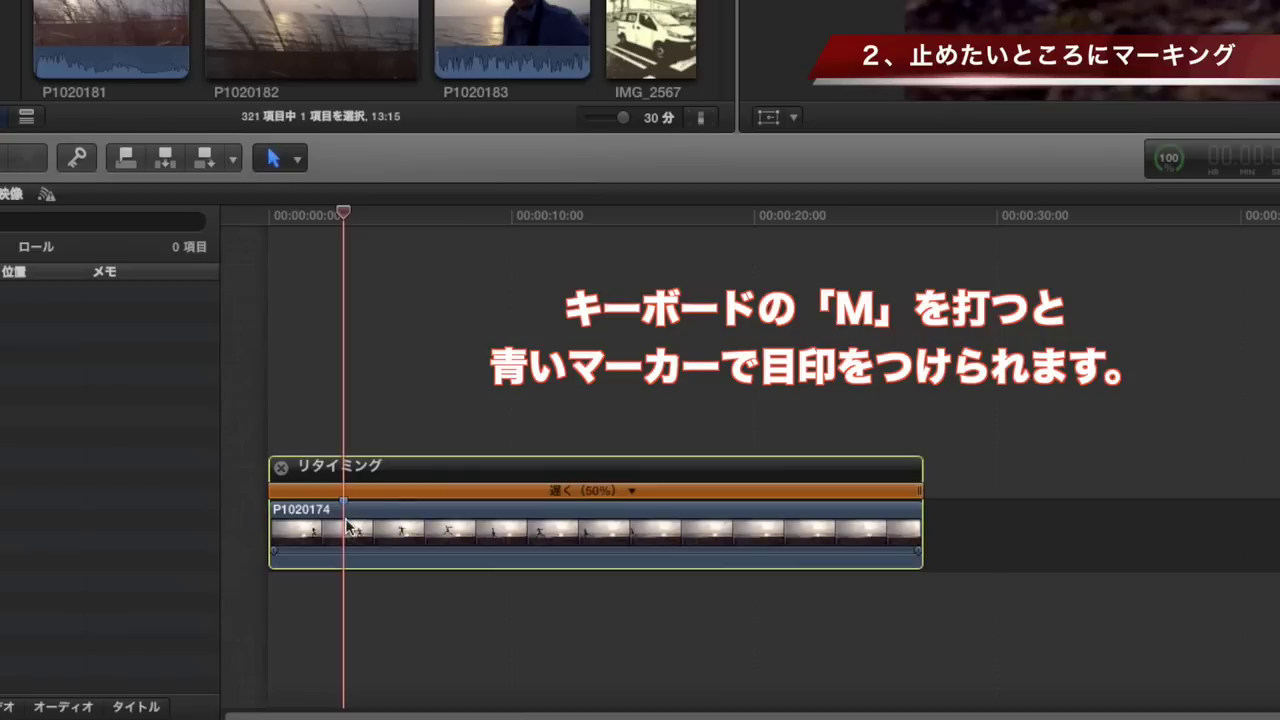
pyautogui.press('space')
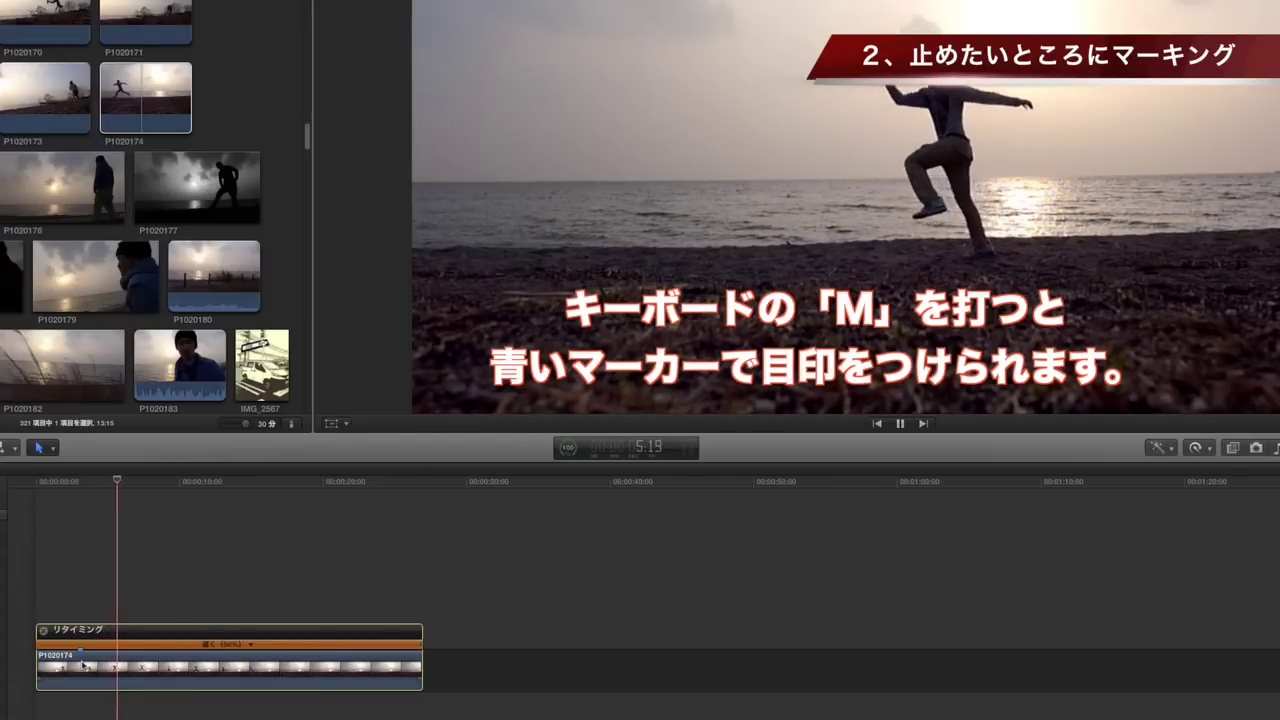
pyautogui.press('space')
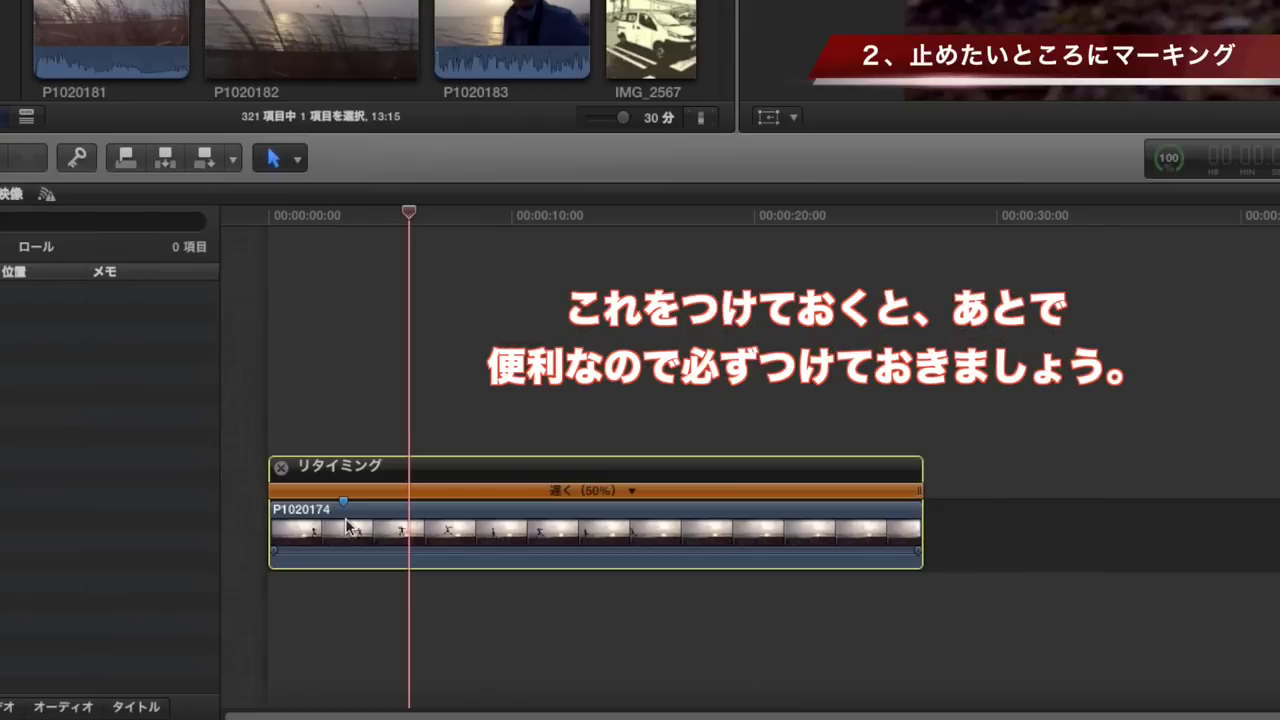
pyautogui.press('space')
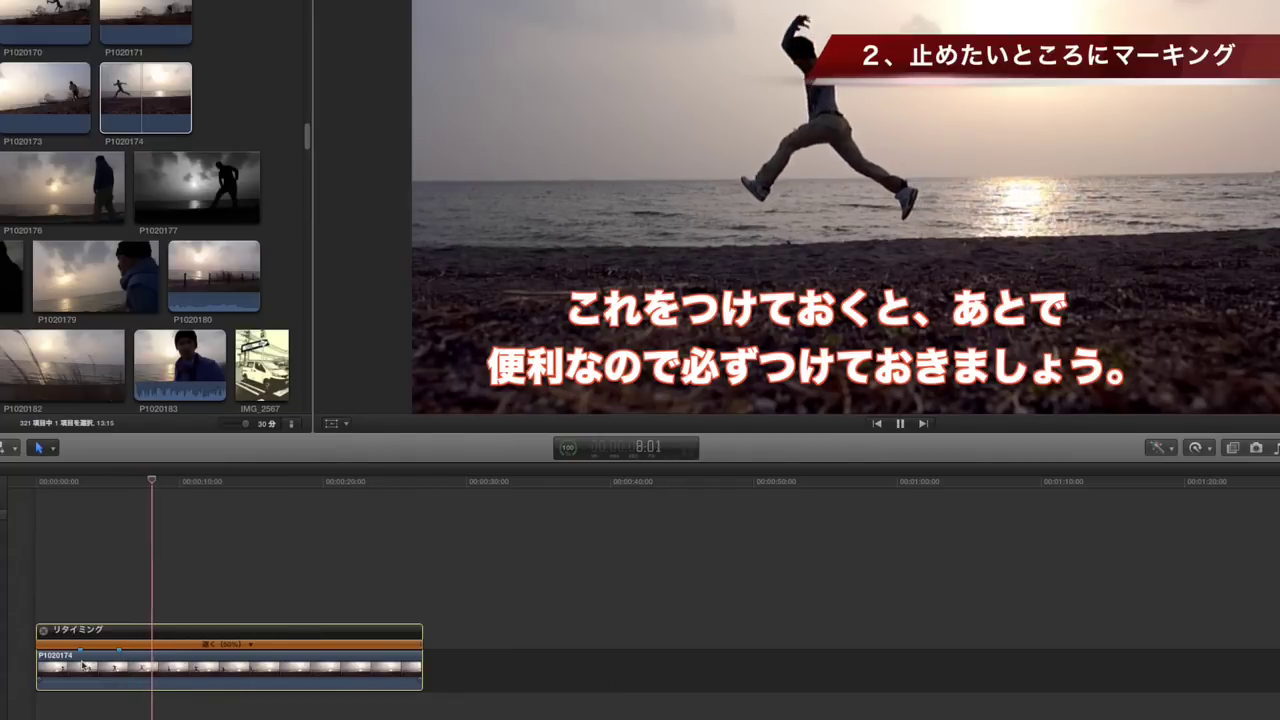
pyautogui.press('space')
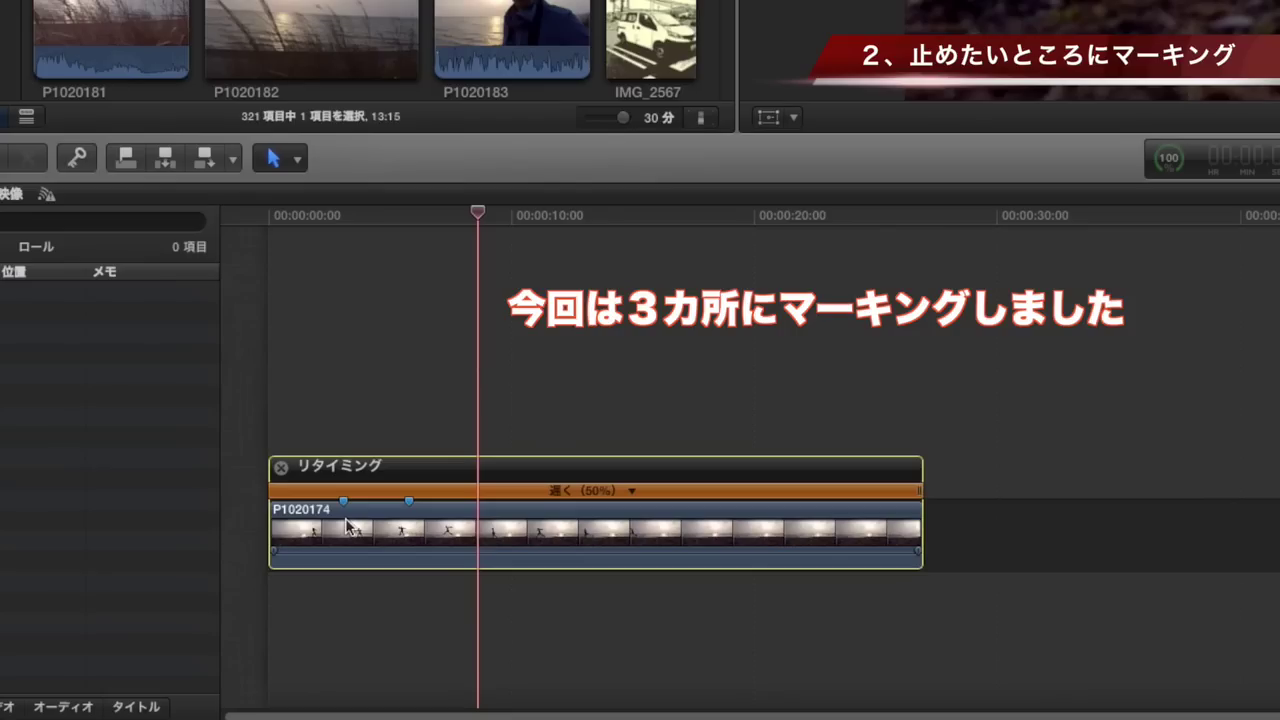
pyautogui.press('space')
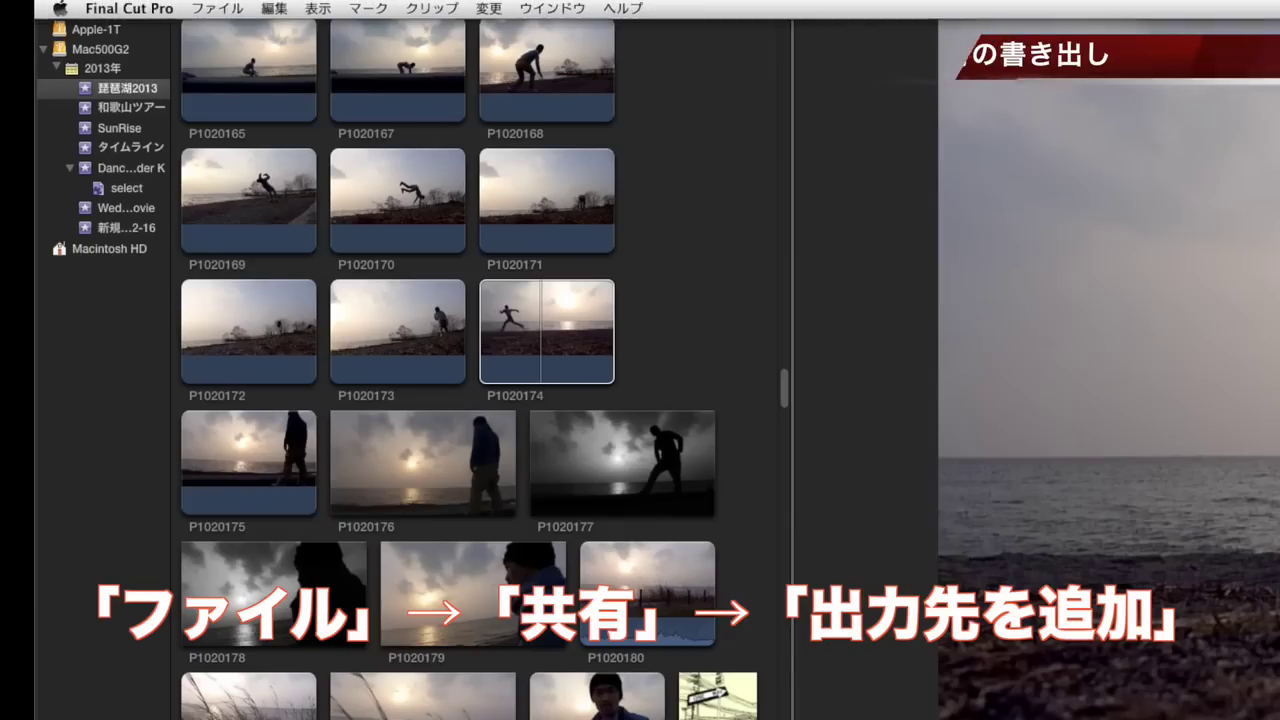
# Add the Save Current Frame destination through File > Share > Add Destination.
pyautogui.click(226, 9)
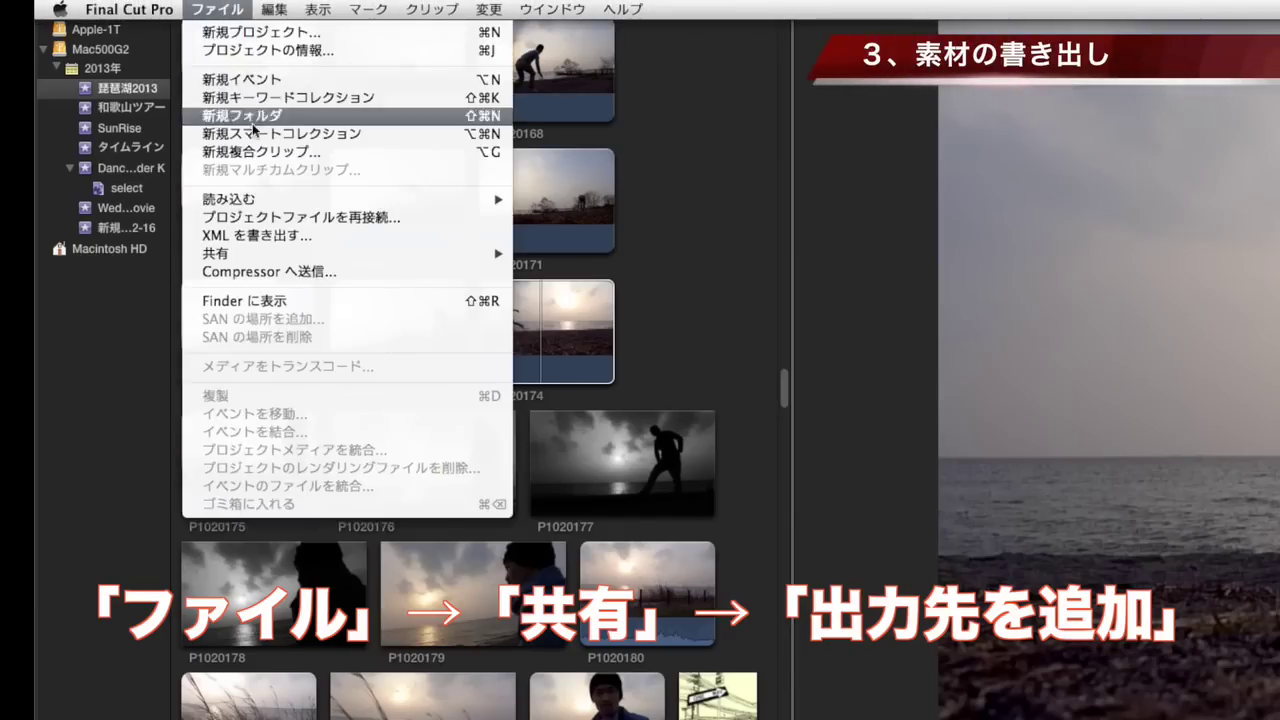
pyautogui.moveTo(271, 252)
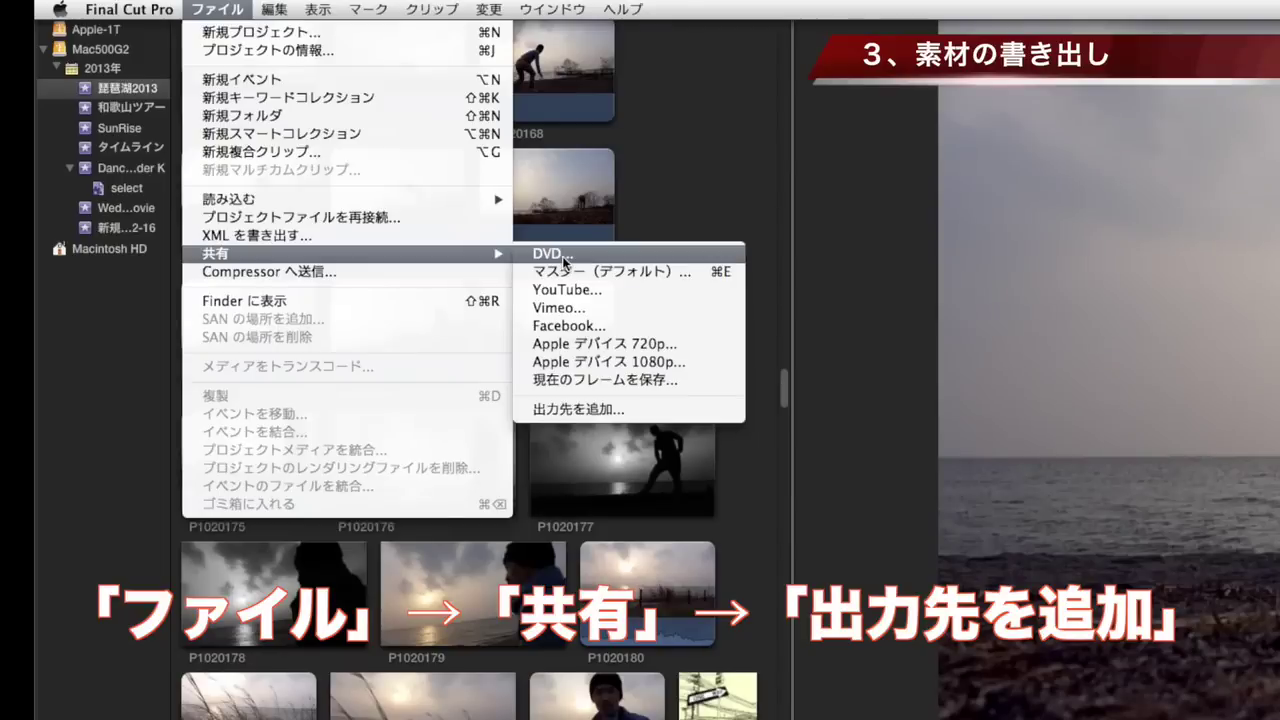
pyautogui.click(581, 410)
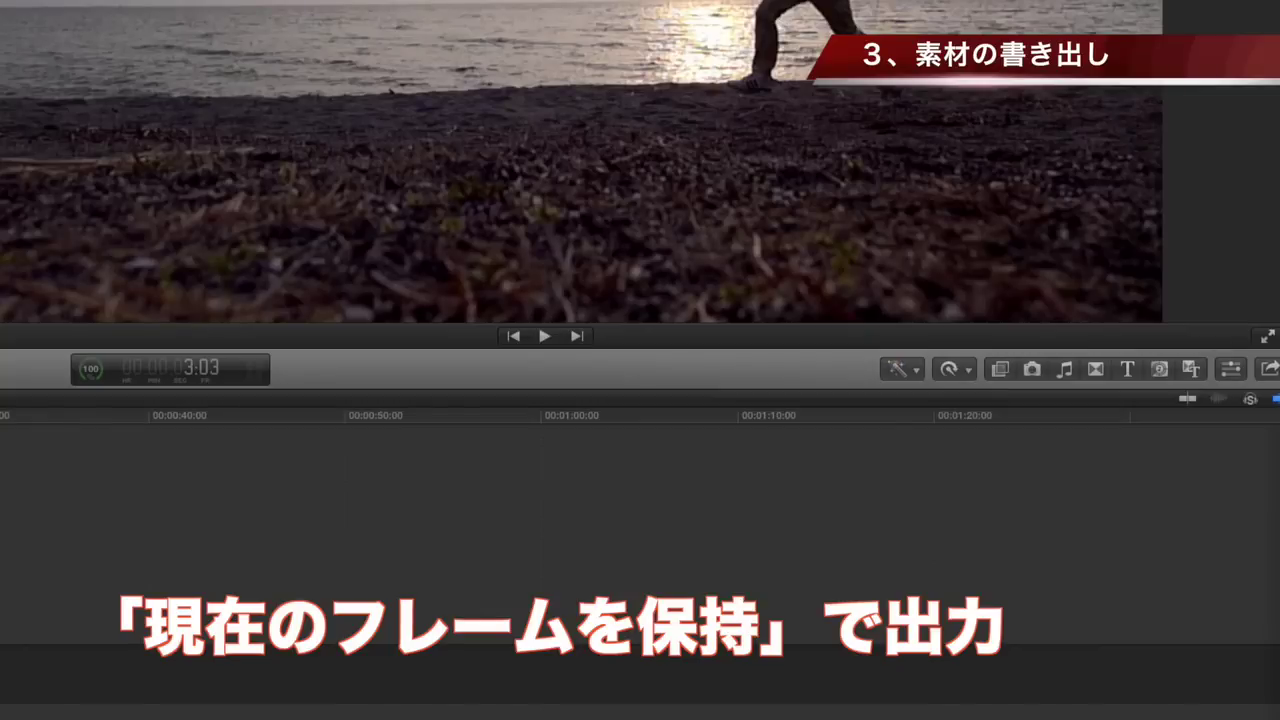
# Export the 3:03 frame with Save Current Frame as a PNG named 3-3.
pyautogui.click(1270, 372)
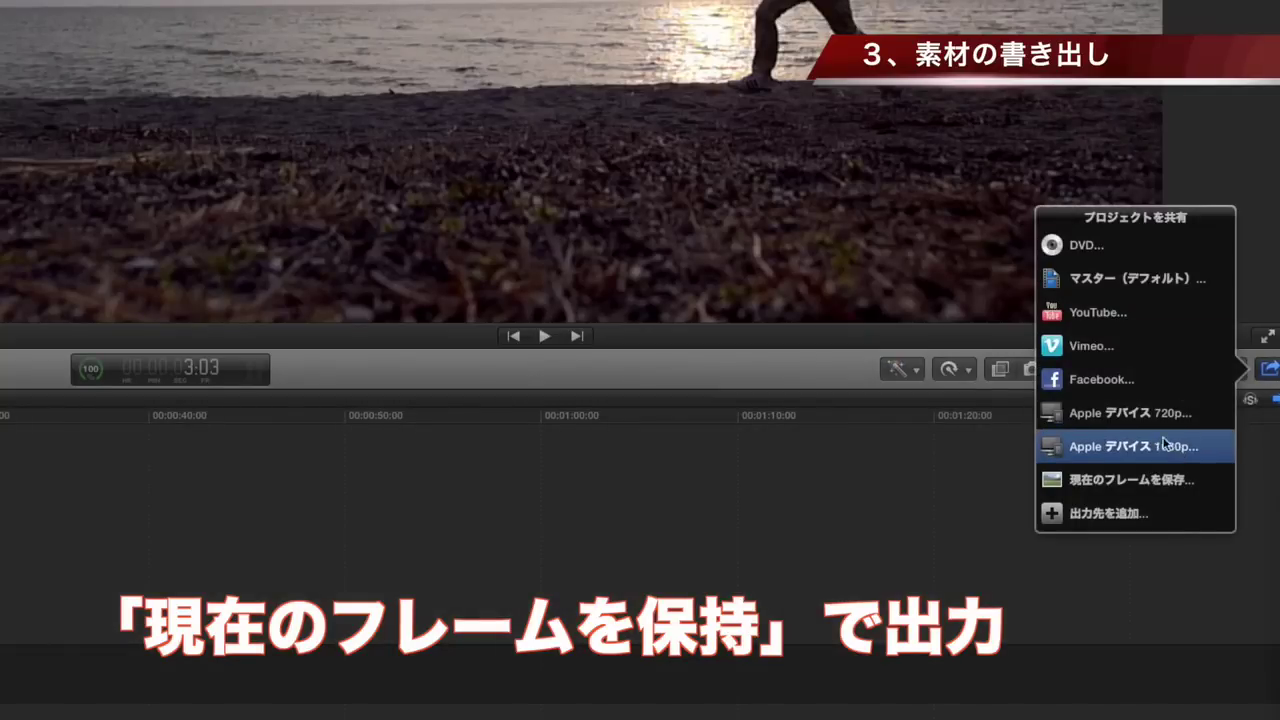
pyautogui.click(1145, 482)
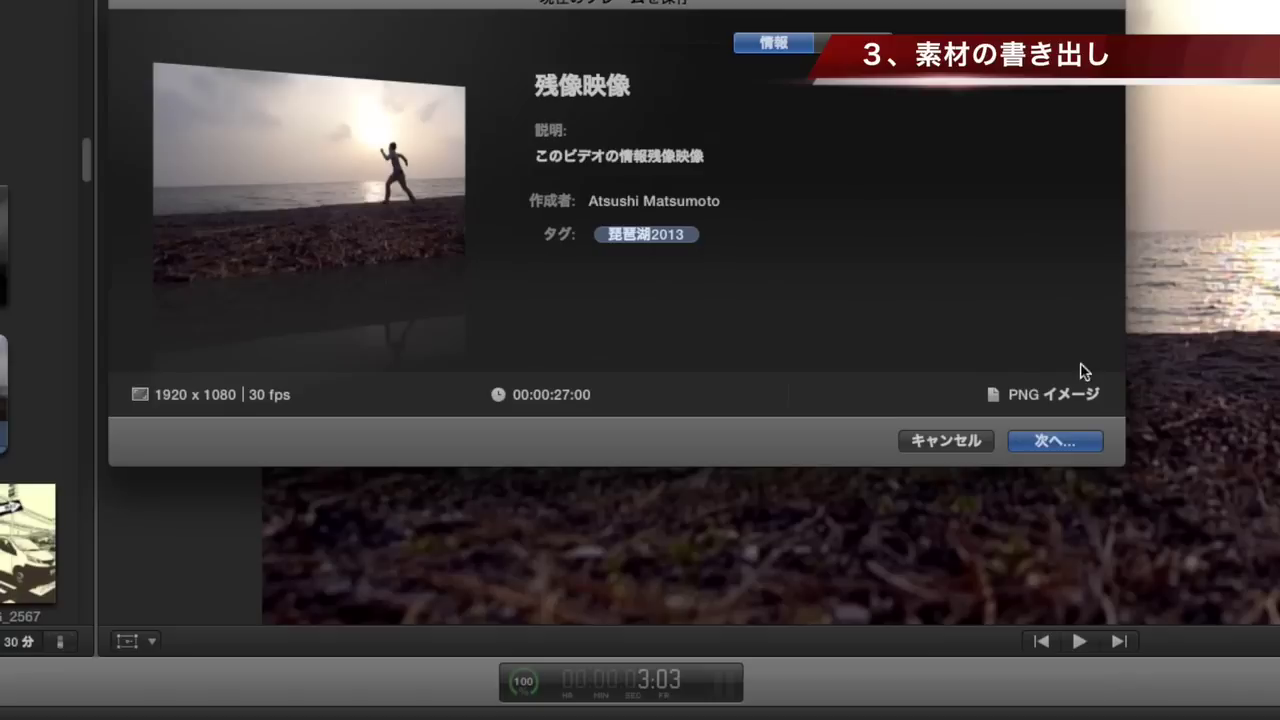
pyautogui.click(1049, 443)
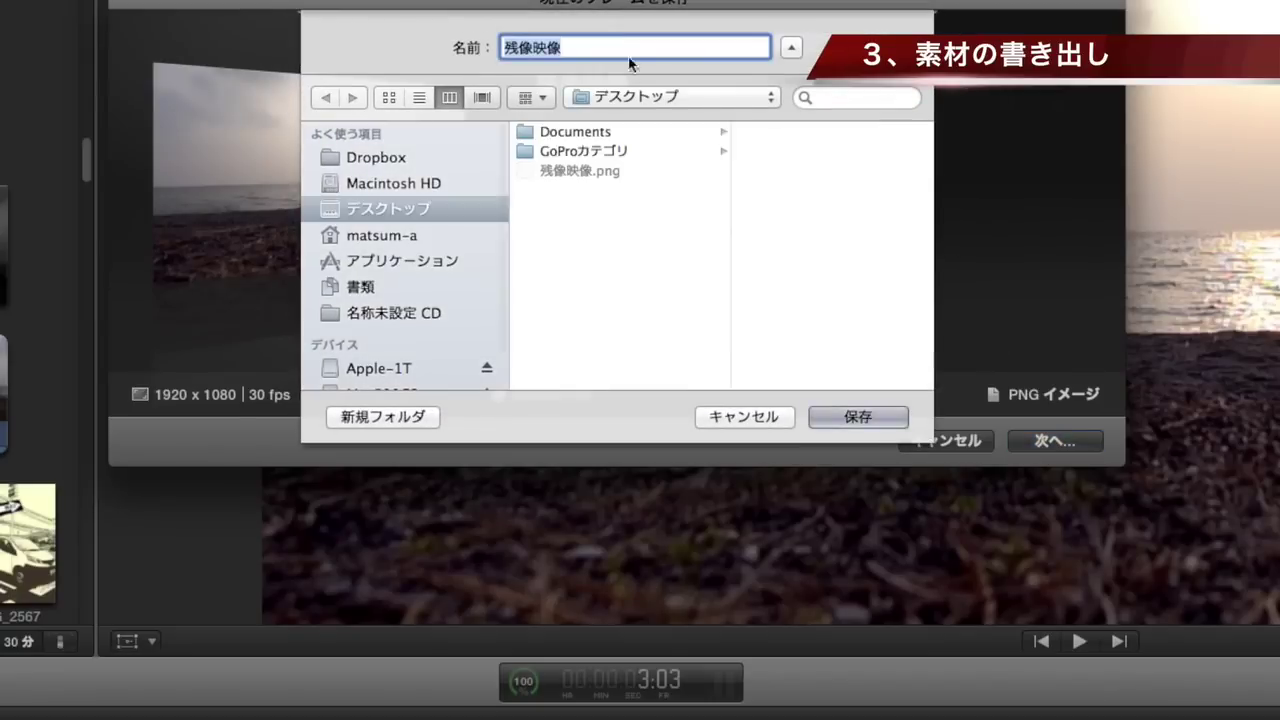
pyautogui.write('3')
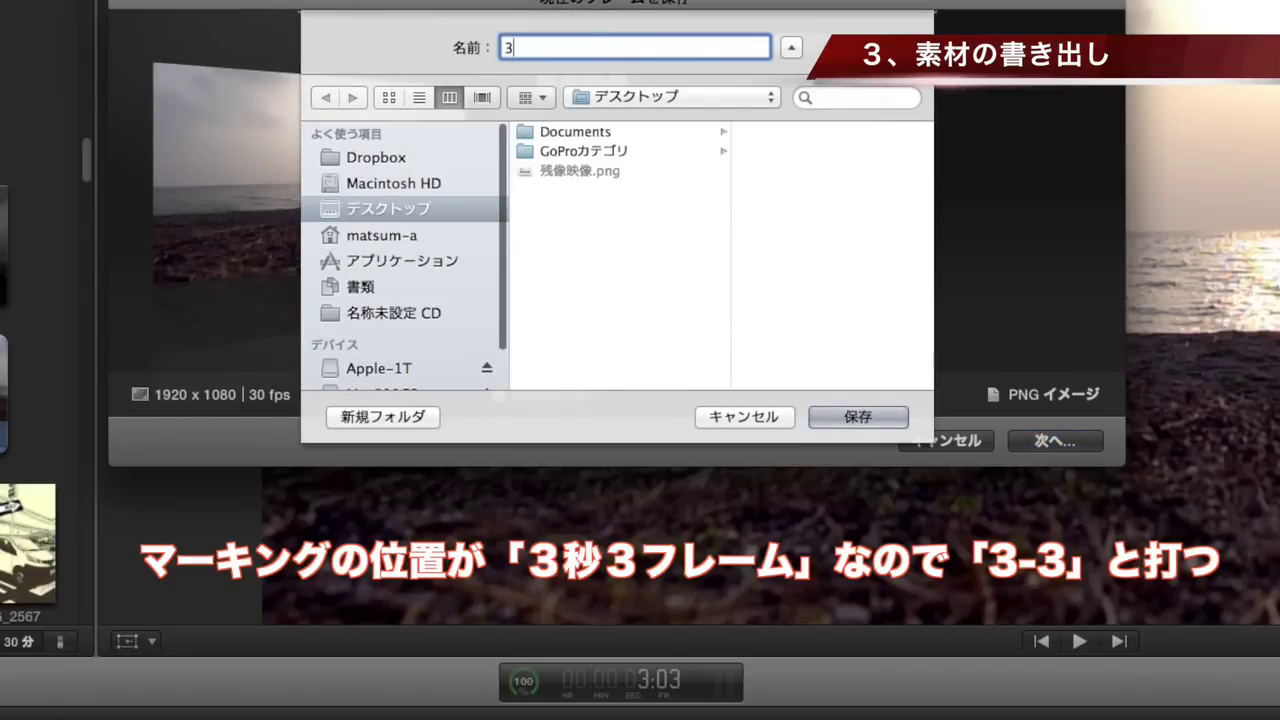
pyautogui.write('-3')
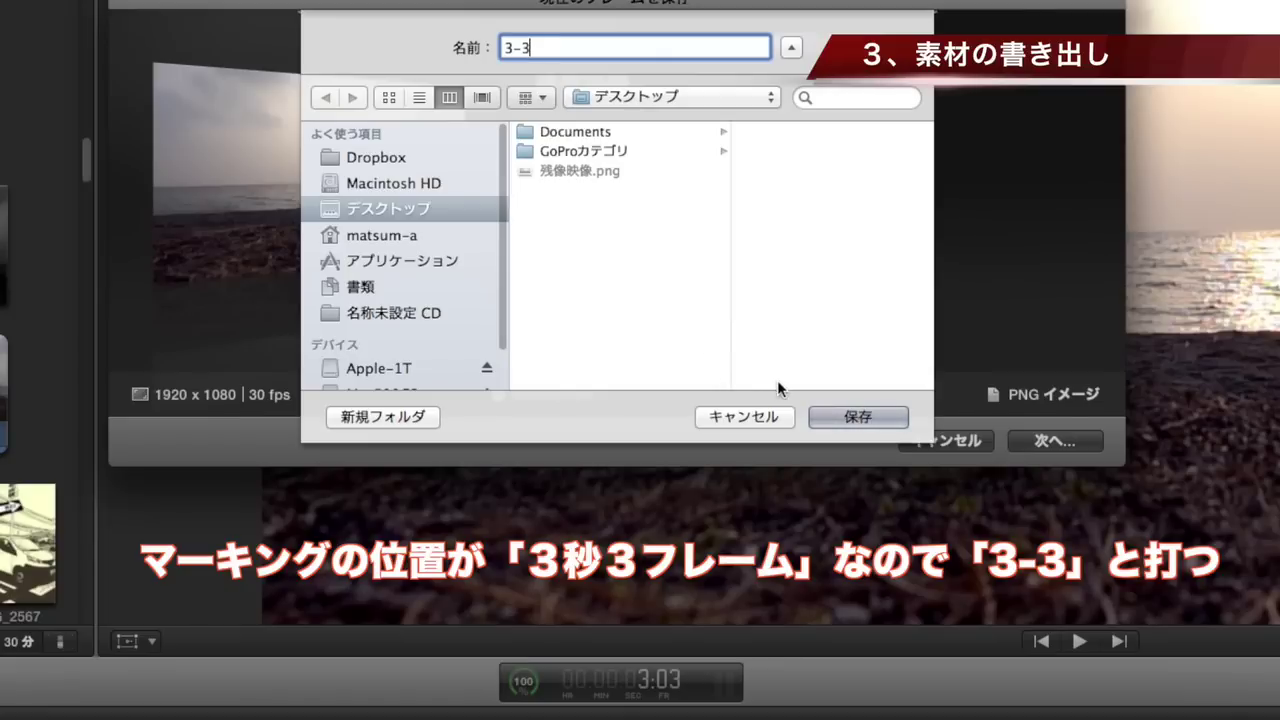
# Save 3-3.png to the Desktop, then export the 5:24 pose as PNG still 5-24.
pyautogui.click(837, 413)
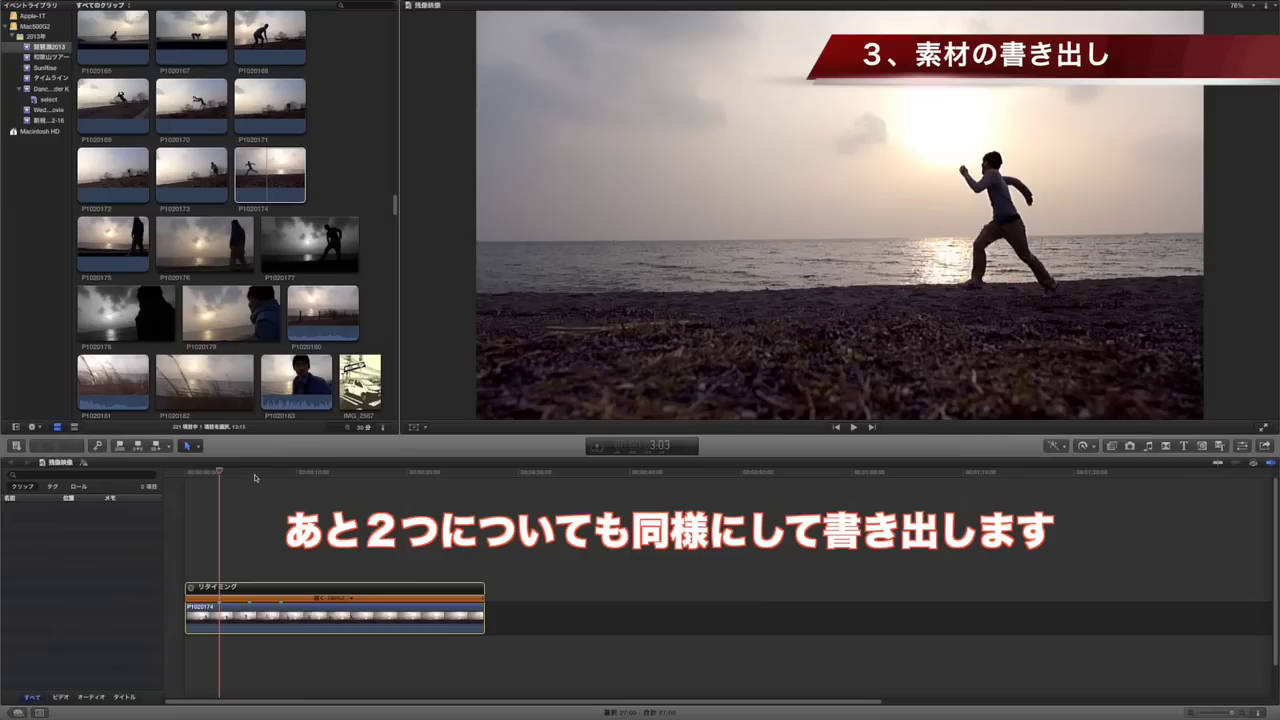
pyautogui.click(249, 478)
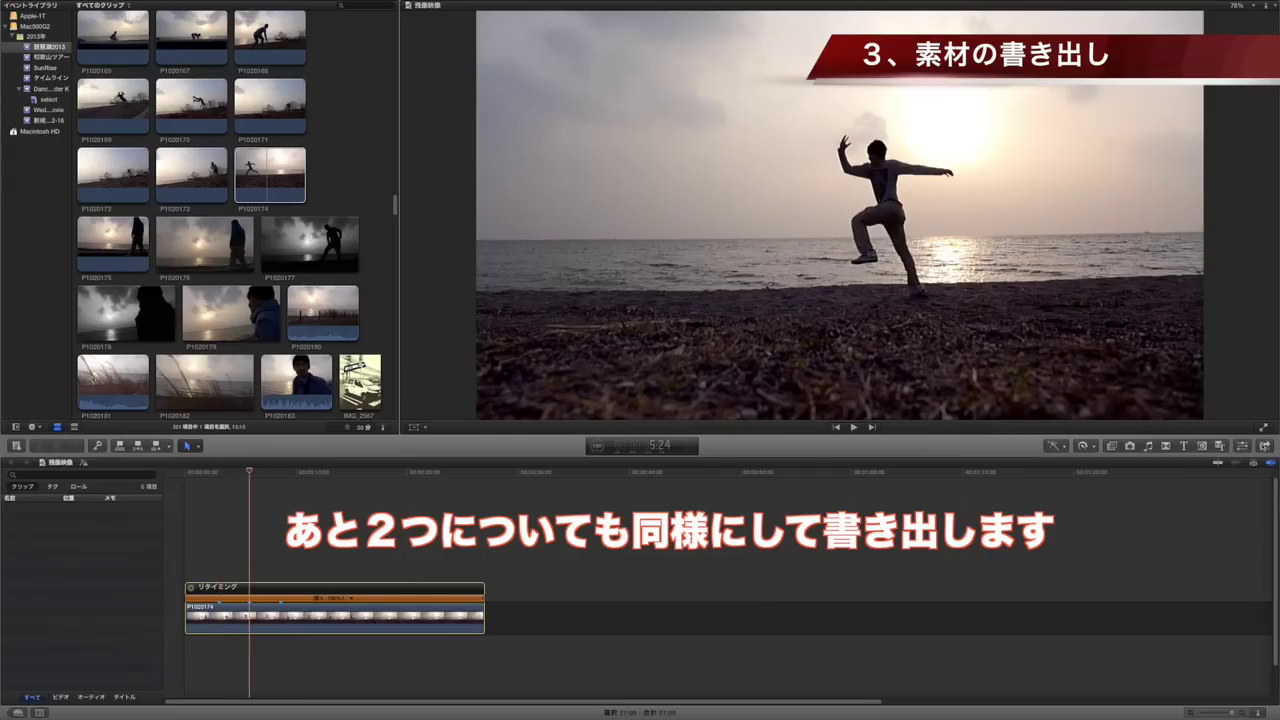
pyautogui.click(1264, 446)
pyautogui.click(1190, 509)
pyautogui.click(838, 334)
pyautogui.write('5-24')
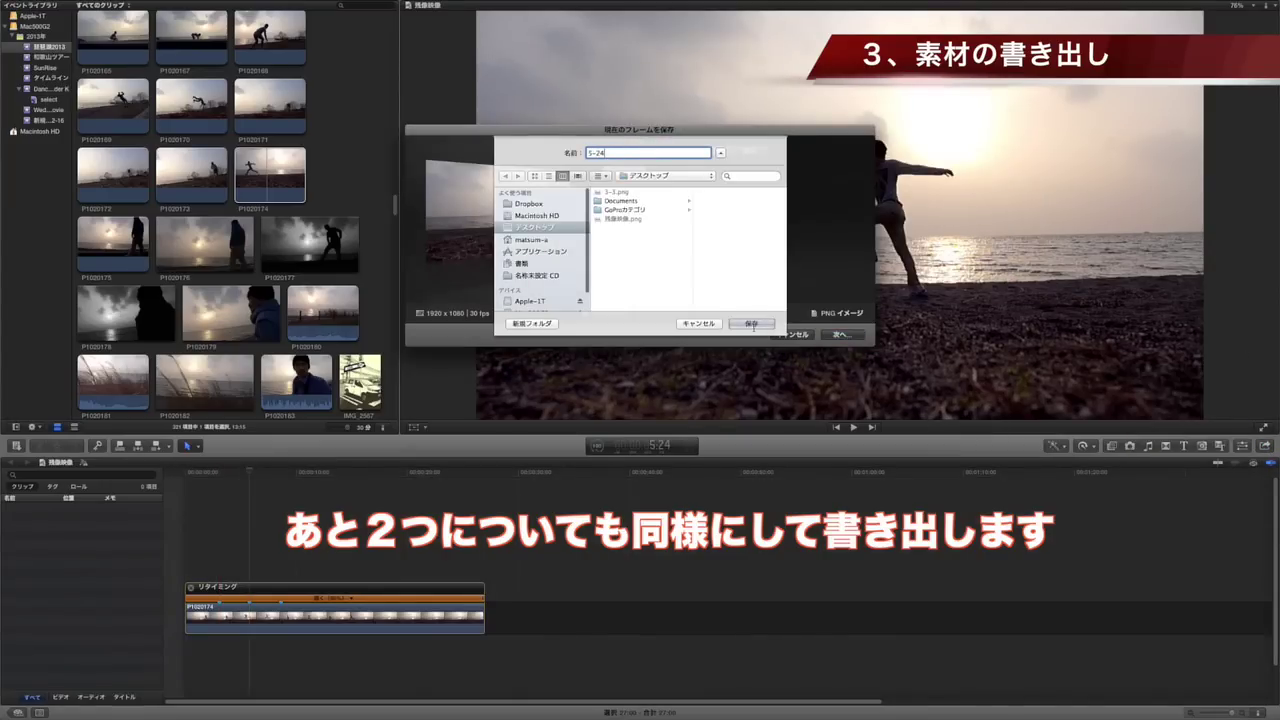
pyautogui.click(752, 324)
# Export the 8:19 pose as the PNG still 8-19 on the Desktop.
pyautogui.click(281, 472)
pyautogui.click(1264, 446)
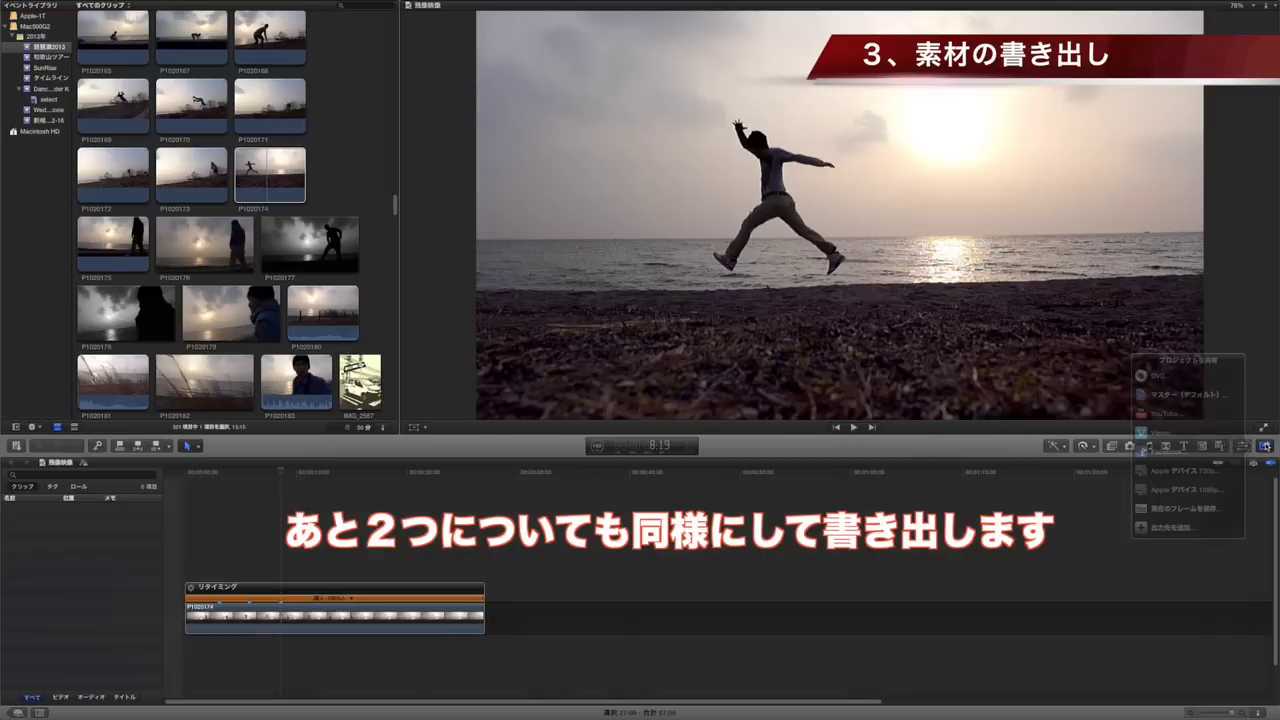
pyautogui.click(1190, 513)
pyautogui.press('Return')
pyautogui.write('8-19')
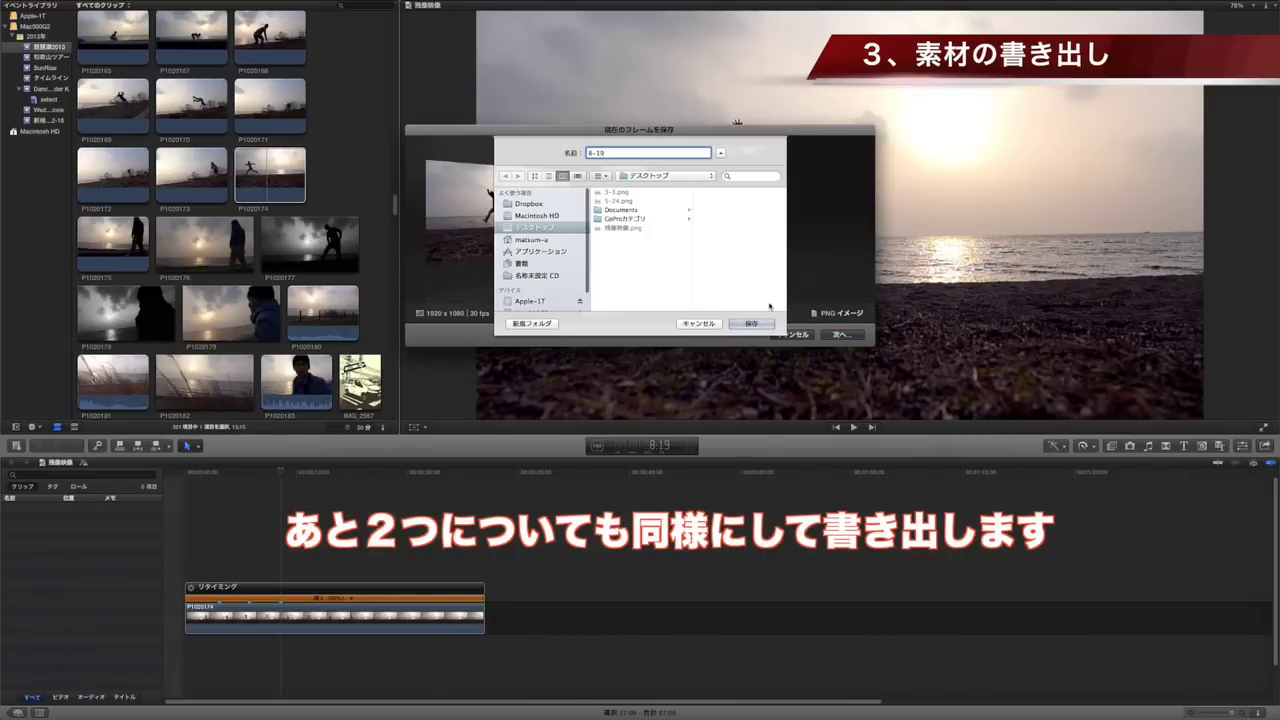
pyautogui.click(752, 324)
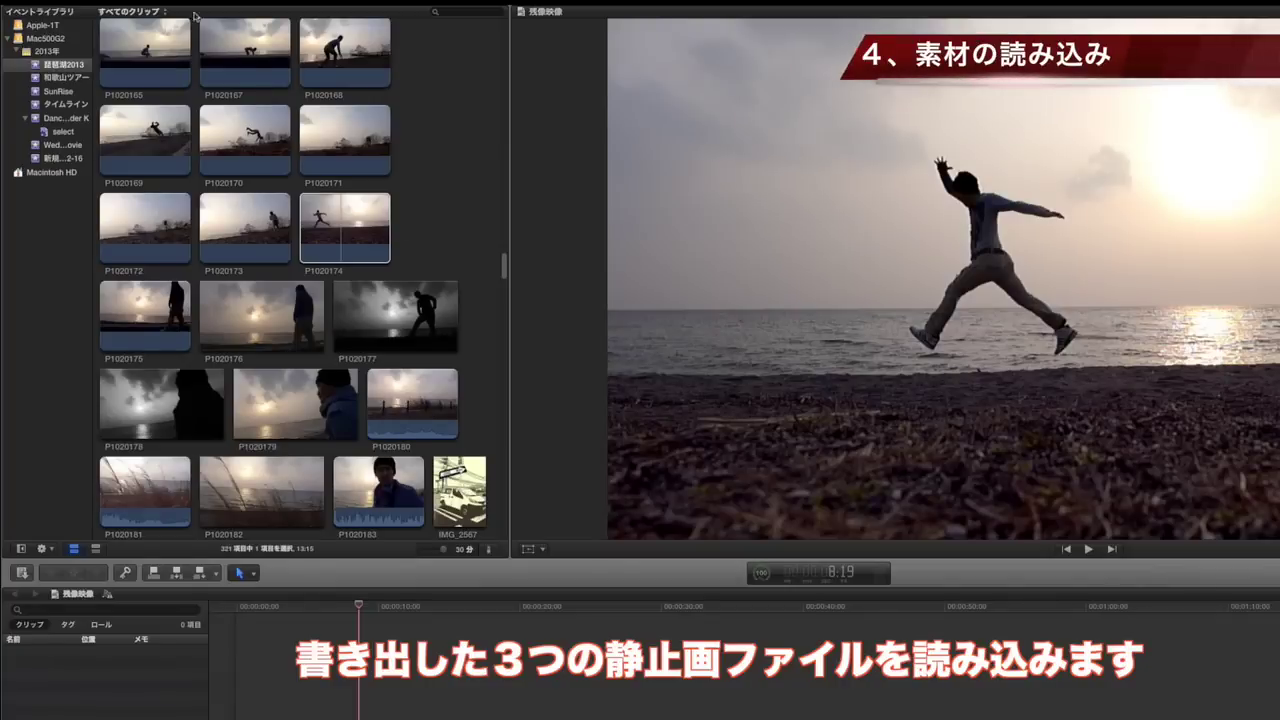
# Import 8-19.png, 5-24.png and 3-3.png from the Desktop into the existing event.
pyautogui.click(124, 11)
pyautogui.moveTo(157, 139)
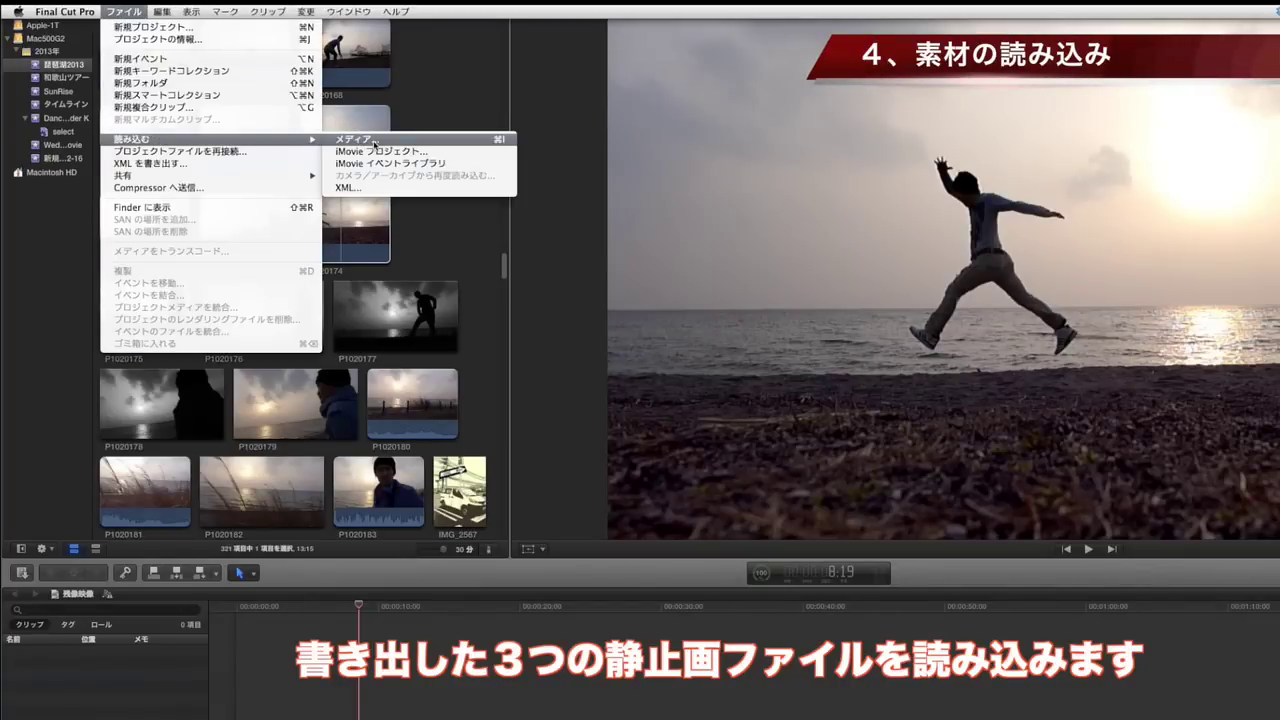
pyautogui.click(374, 140)
pyautogui.click(440, 274)
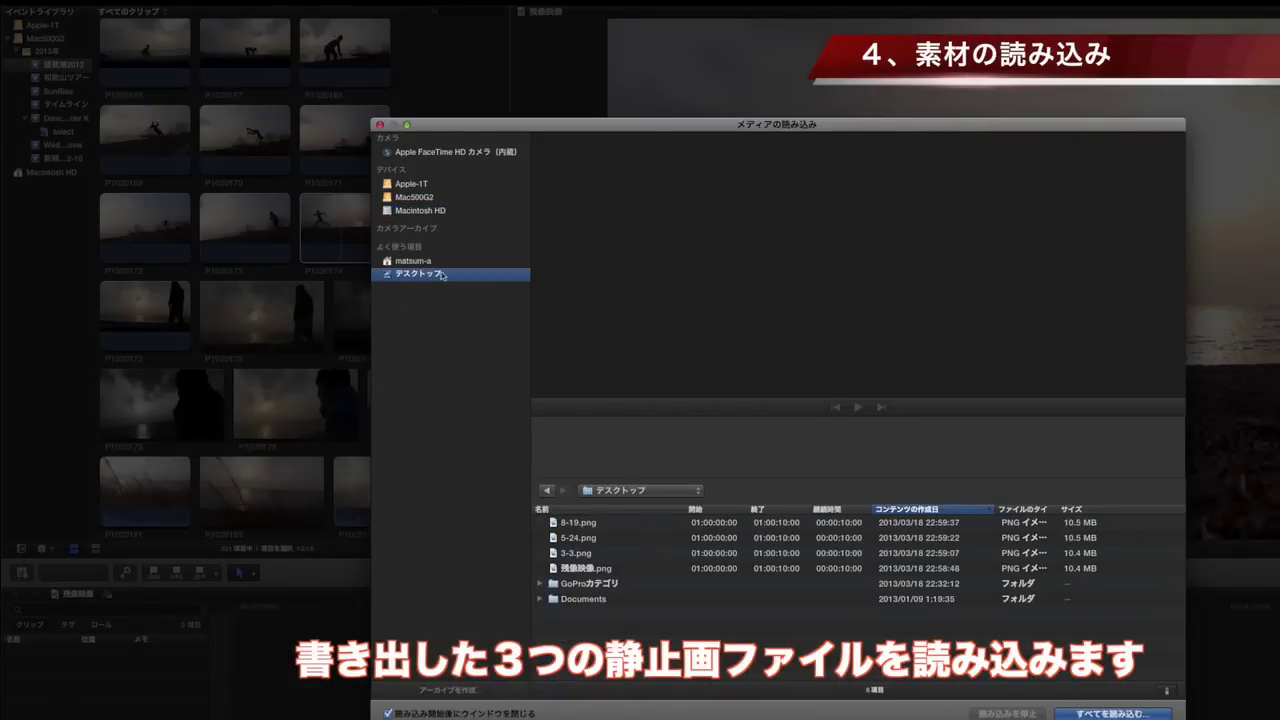
pyautogui.click(566, 524)
pyautogui.keyDown('shift'); pyautogui.click(567, 538); pyautogui.keyUp('shift')
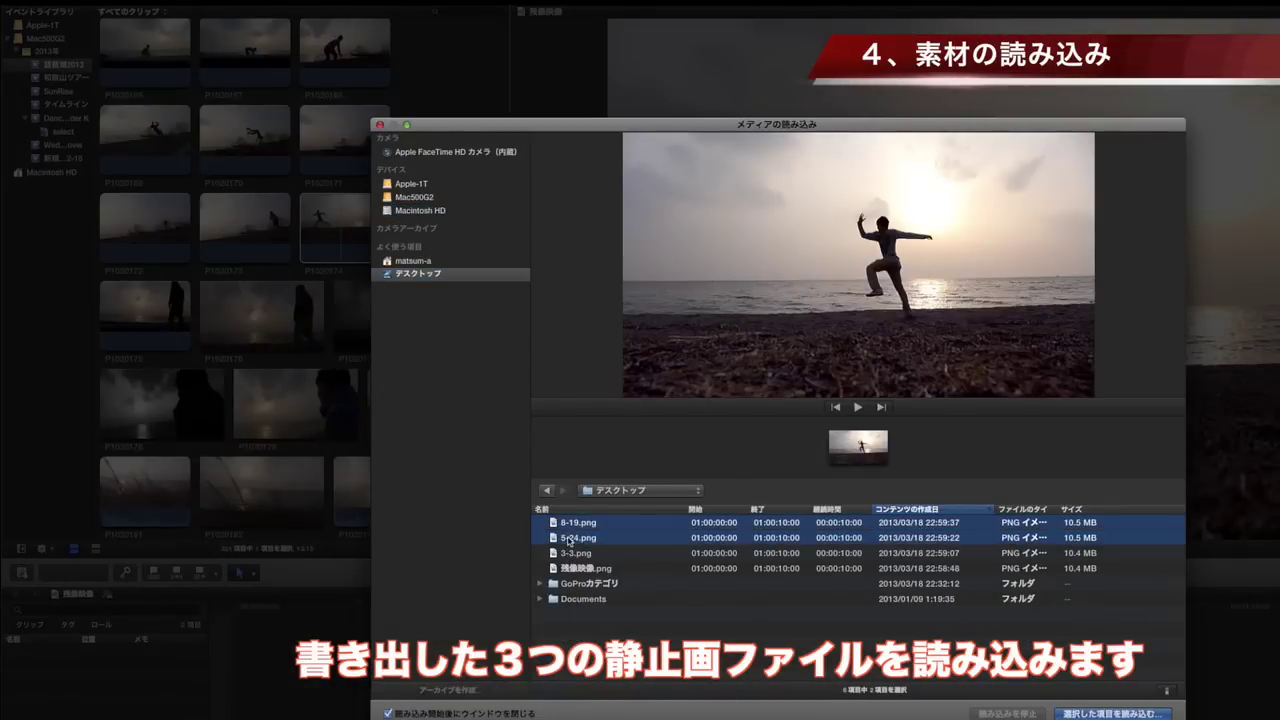
pyautogui.keyDown('shift'); pyautogui.click(567, 553); pyautogui.keyUp('shift')
pyautogui.click(1100, 714)
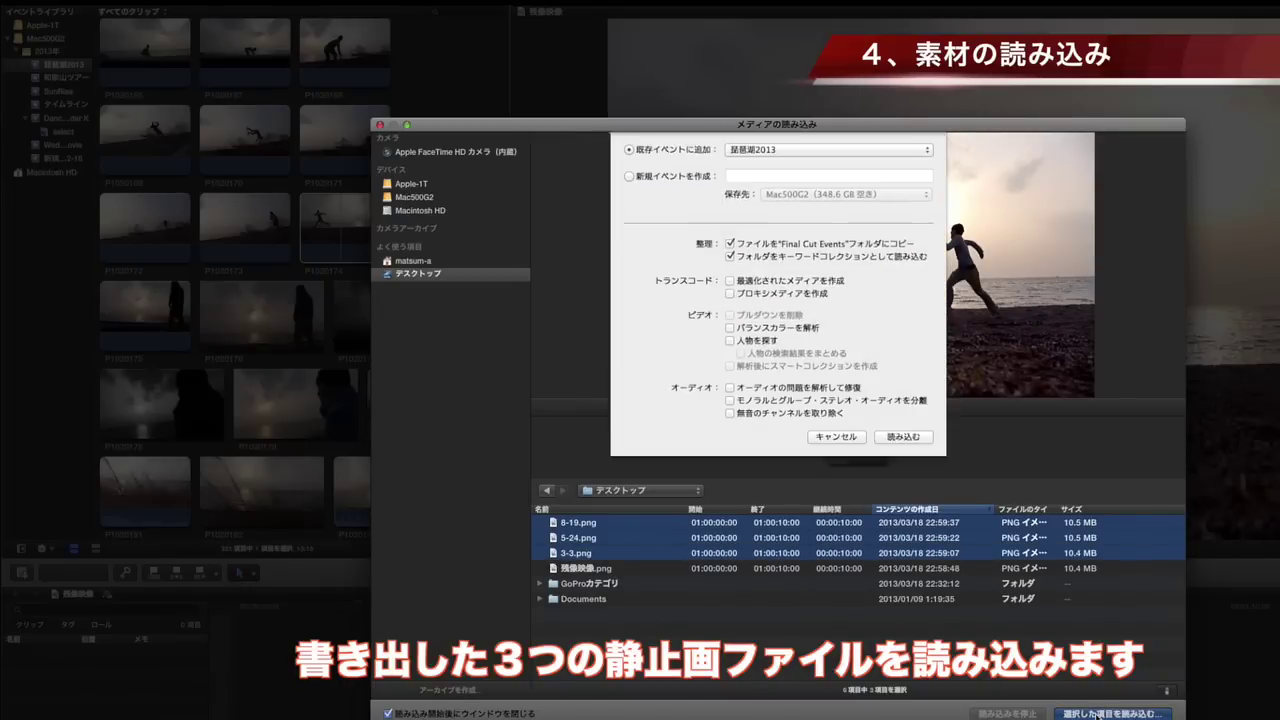
pyautogui.click(905, 439)
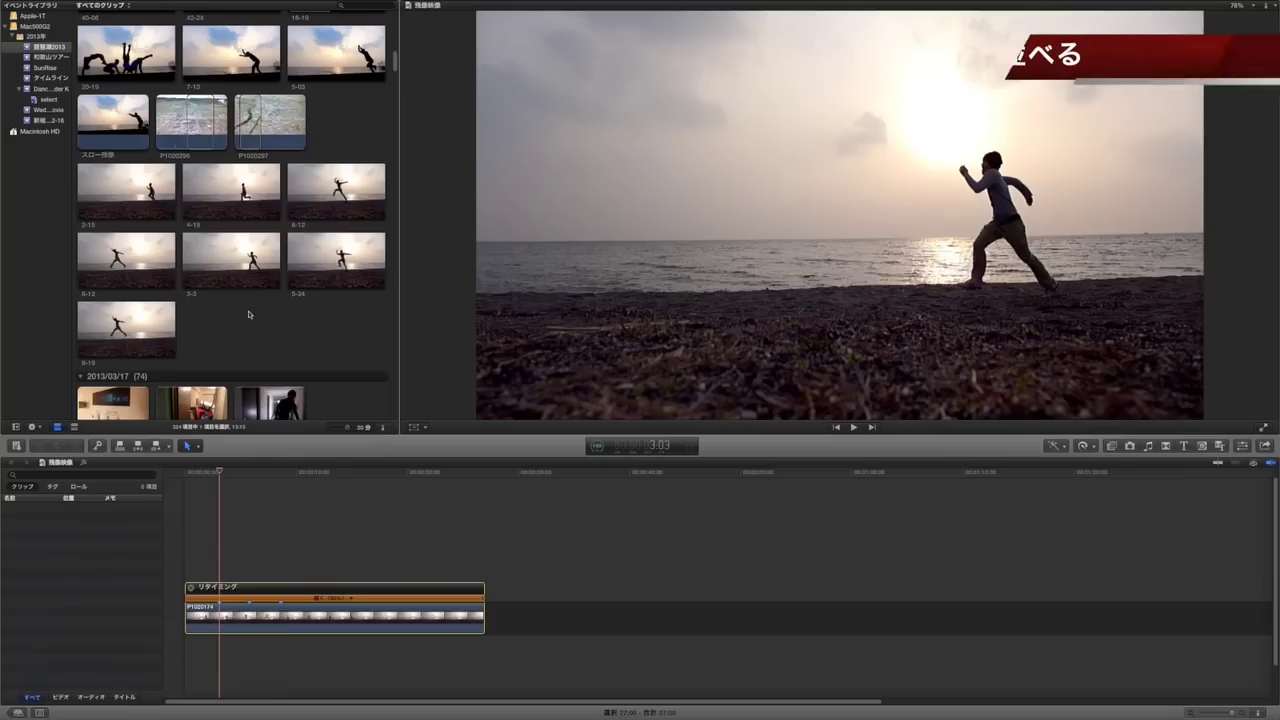
# Stack the 3-3, 5-24 and 8-19 stills above the beach clip, each extended to its end.
pyautogui.click(222, 262)
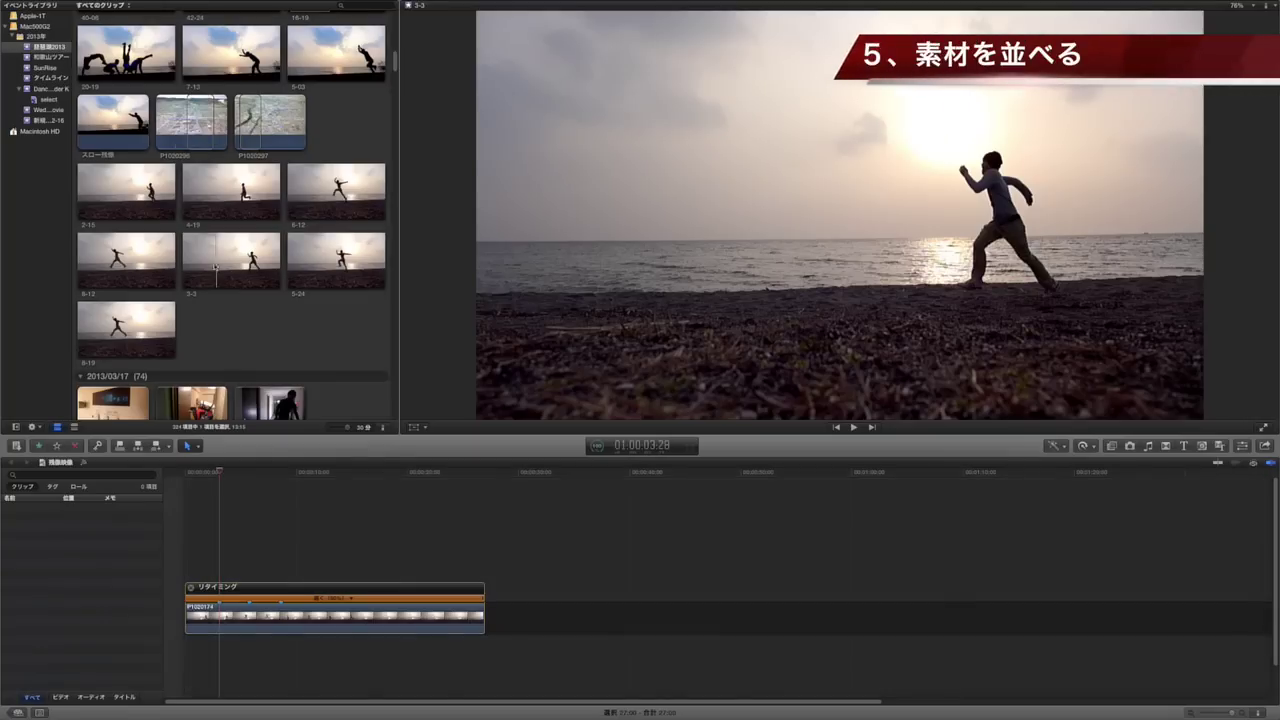
pyautogui.press('q')
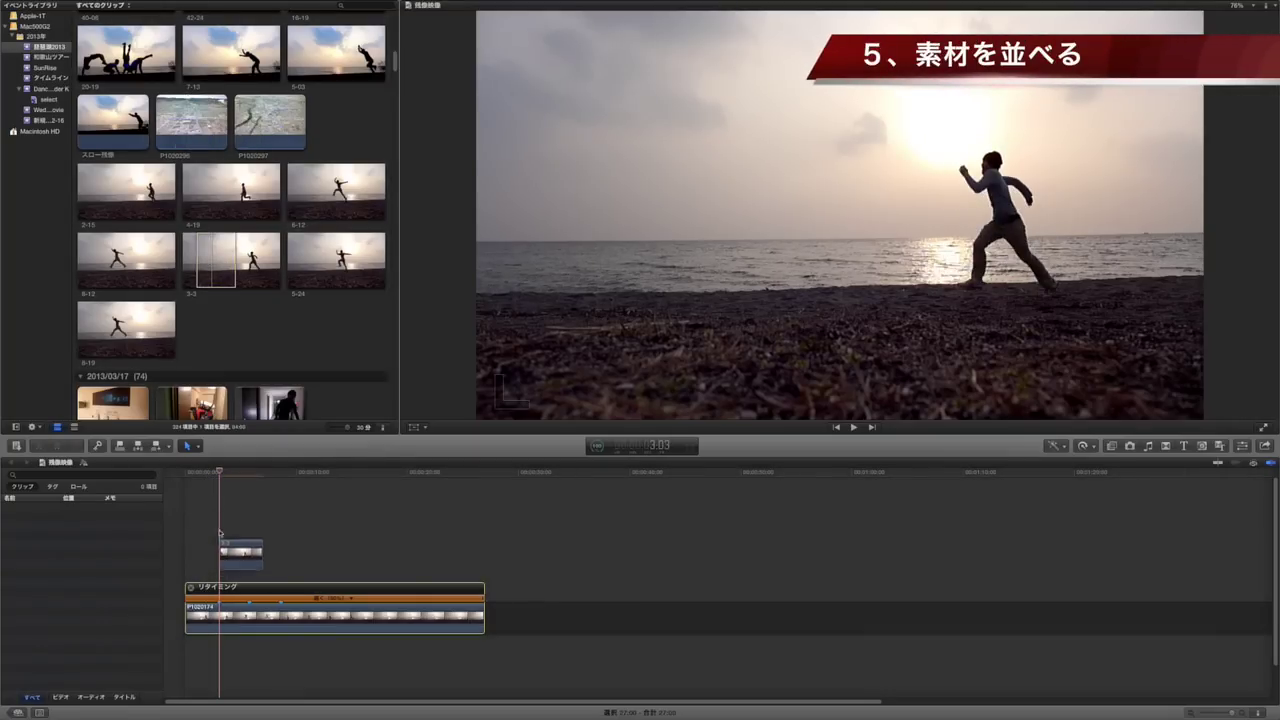
pyautogui.moveTo(262, 556); pyautogui.dragTo(484, 556)
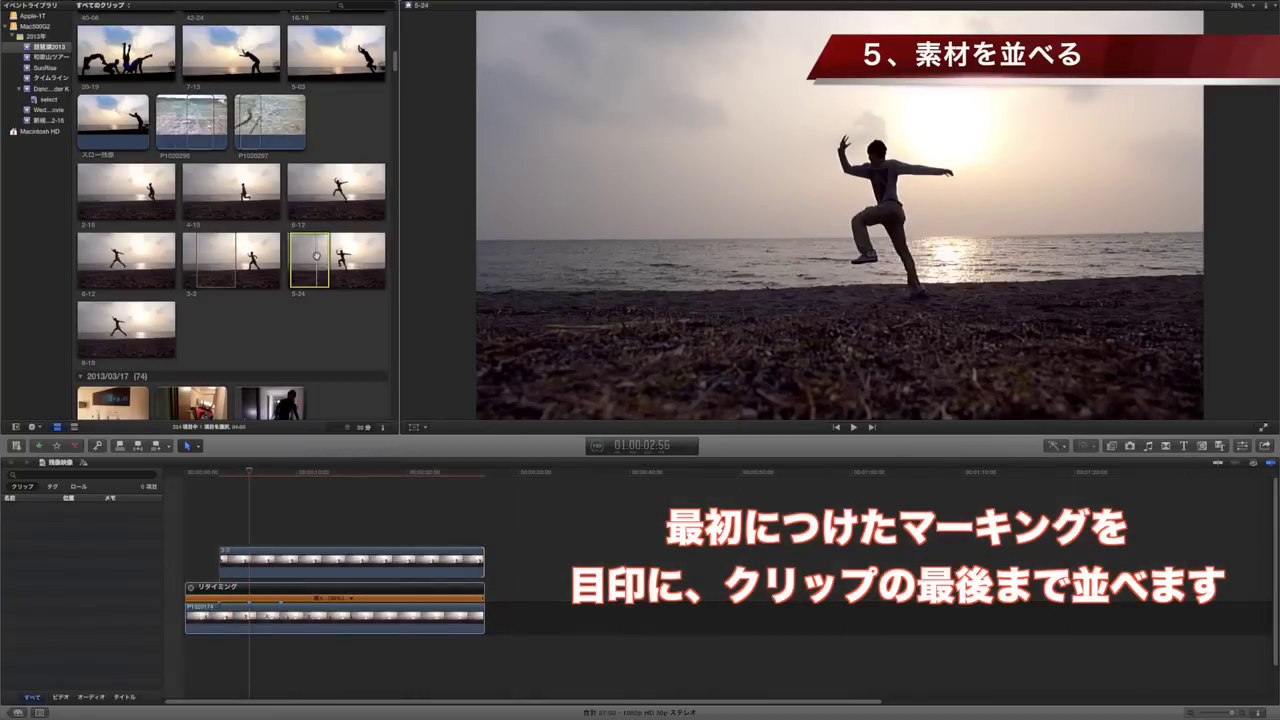
pyautogui.moveTo(320, 260)
pyautogui.mouseDown()
pyautogui.moveTo(253, 517)
pyautogui.moveTo(484, 540)
pyautogui.mouseUp()
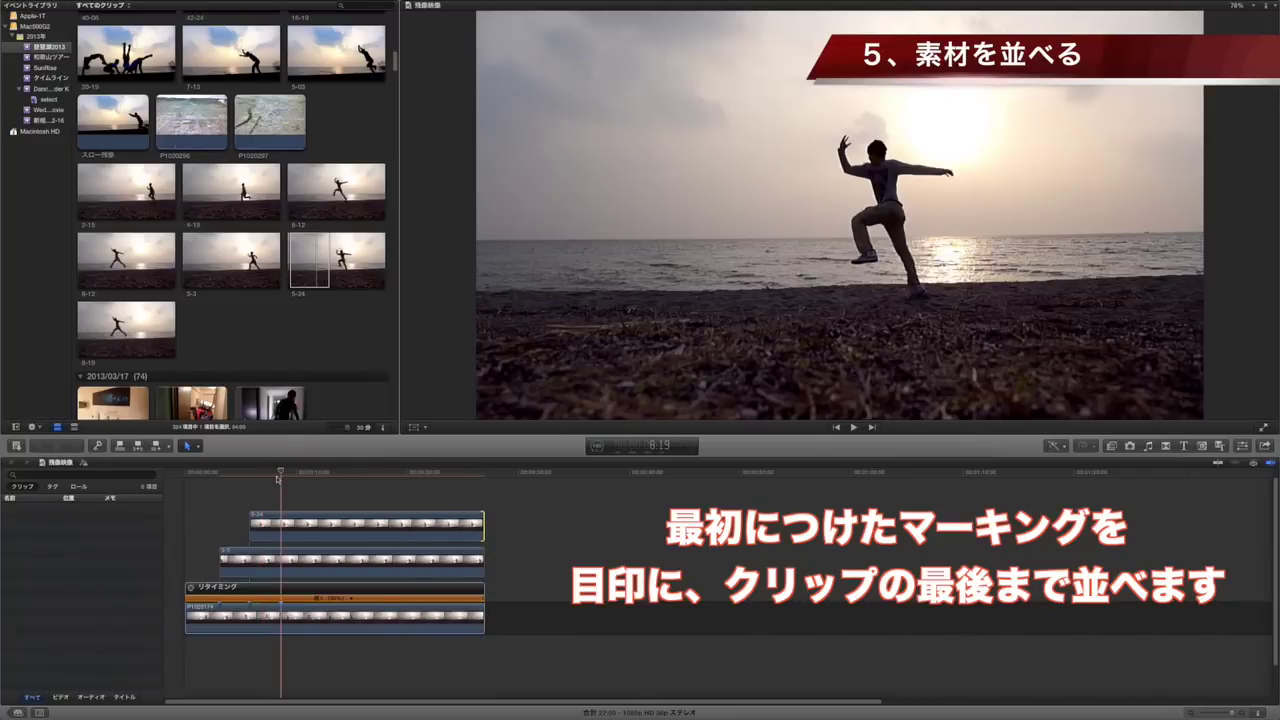
pyautogui.moveTo(115, 330)
pyautogui.mouseDown()
pyautogui.moveTo(288, 492)
pyautogui.moveTo(484, 490)
pyautogui.mouseUp()
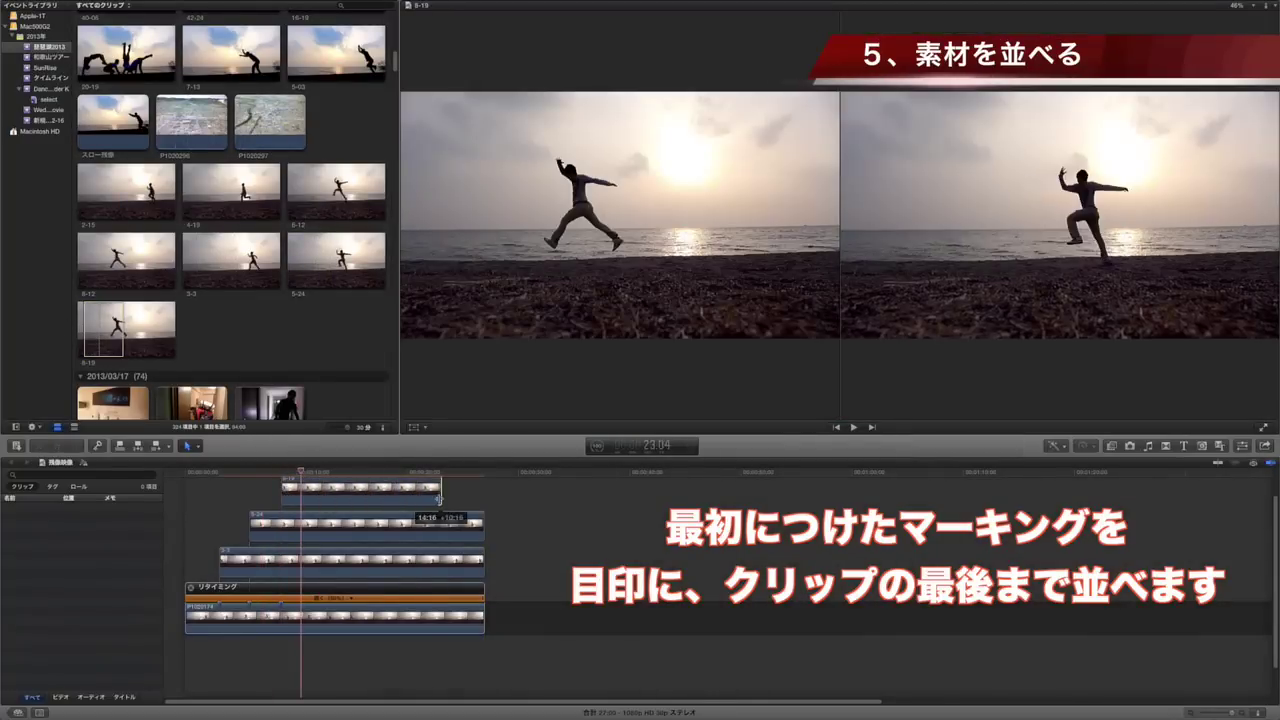
pyautogui.click(246, 480)
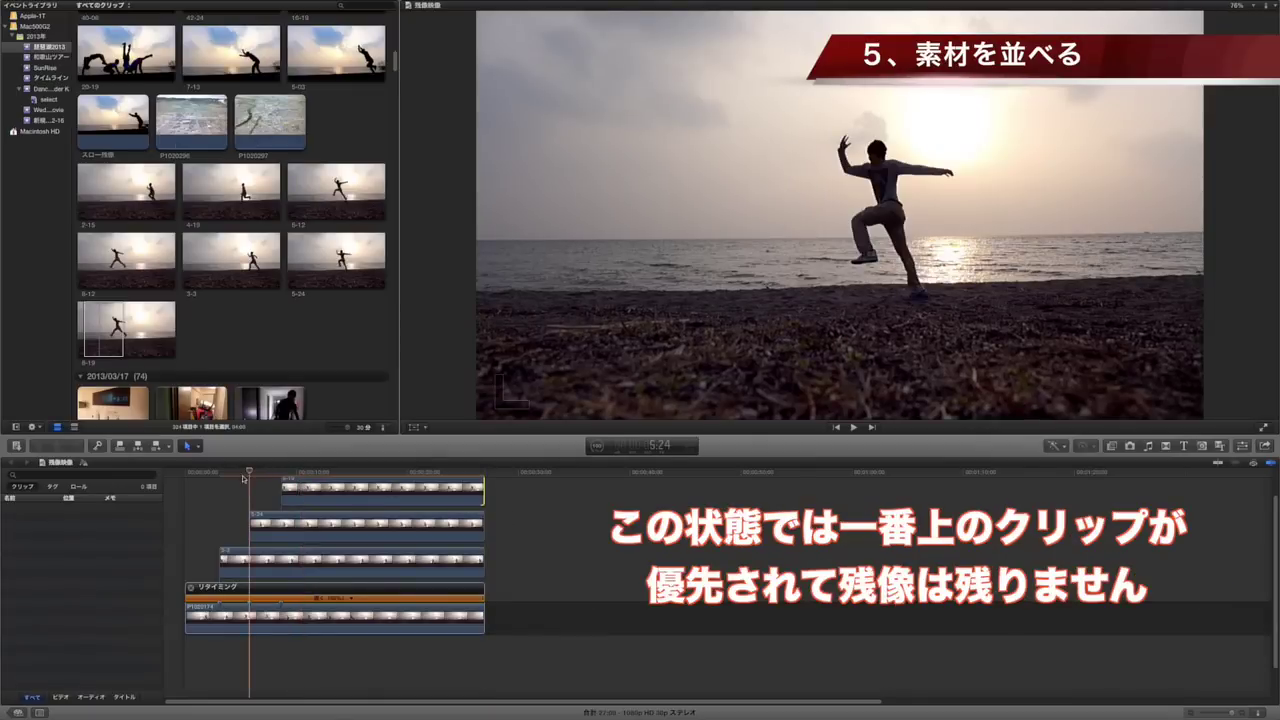
pyautogui.moveTo(199, 477); pyautogui.dragTo(307, 490)
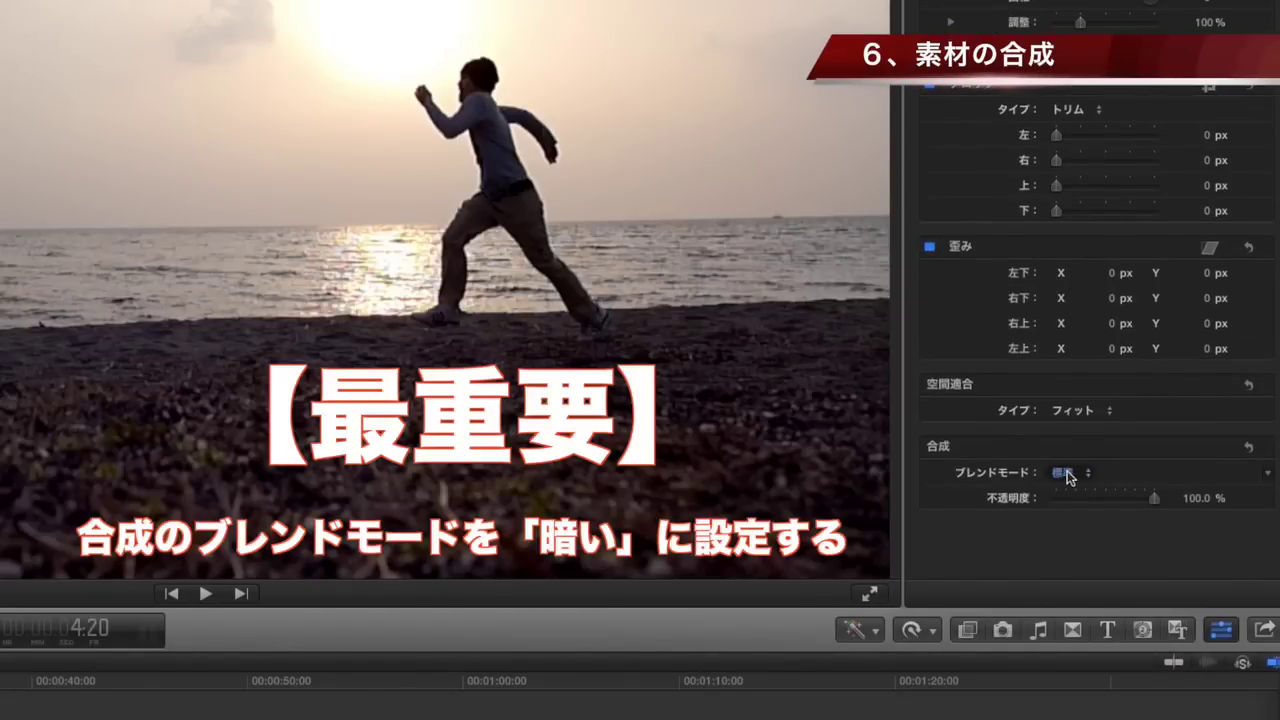
# Choose Darken as the 3-3 still's blend mode in the Compositing section.
pyautogui.scroll(2, 1066, 477)
pyautogui.click(1066, 520)
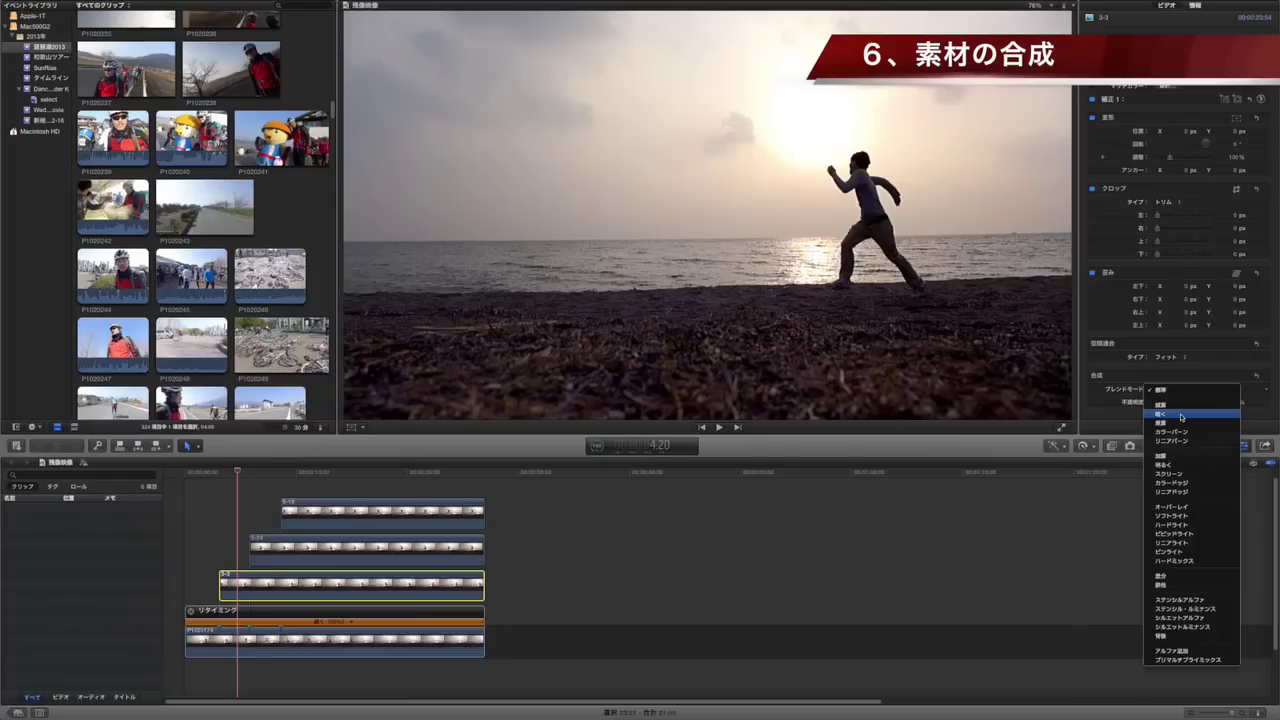
pyautogui.click(1104, 568)
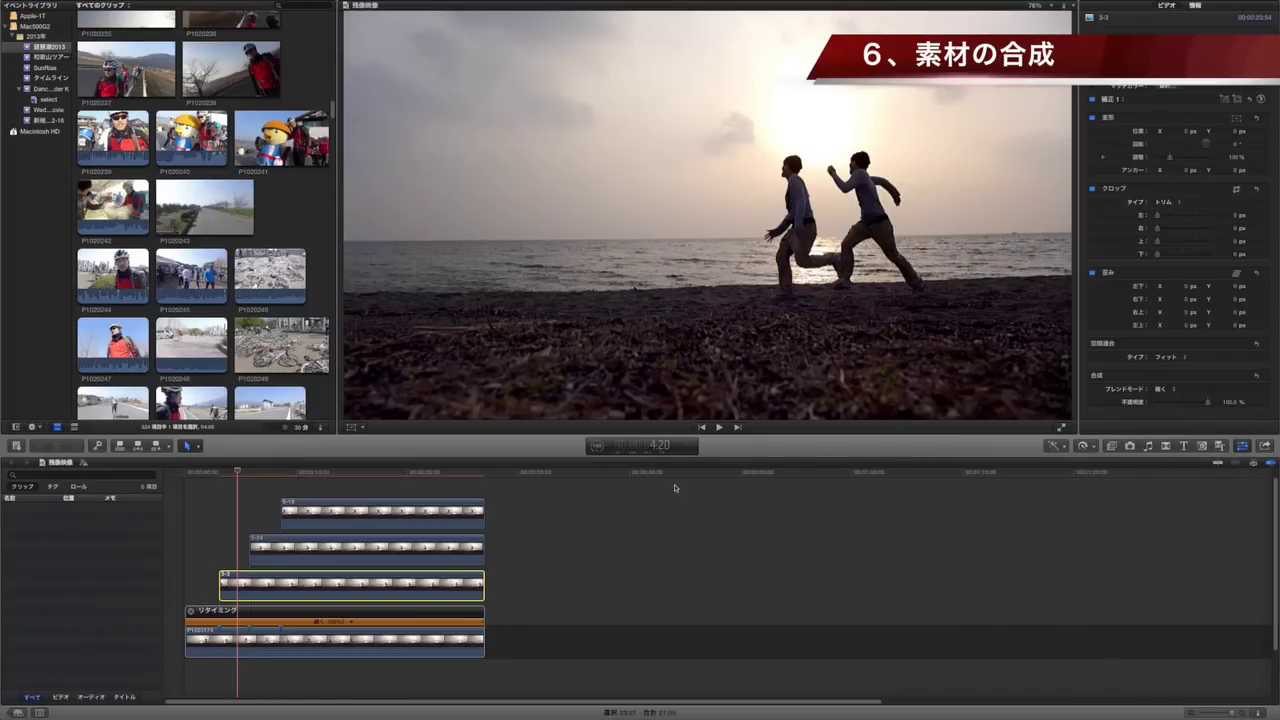
# Copy the 3-3 still's Darken compositing and paste it onto the 5-24 and 8-19 stills.
pyautogui.click(260, 473)
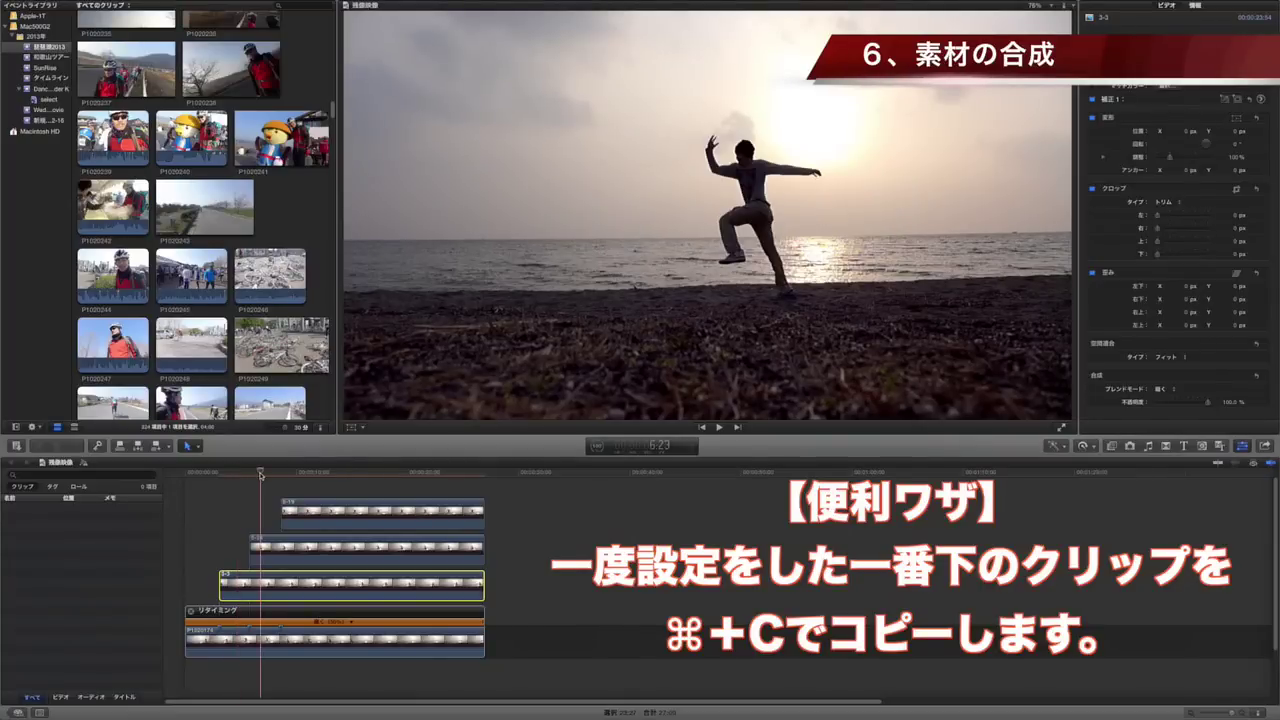
pyautogui.click(229, 585)
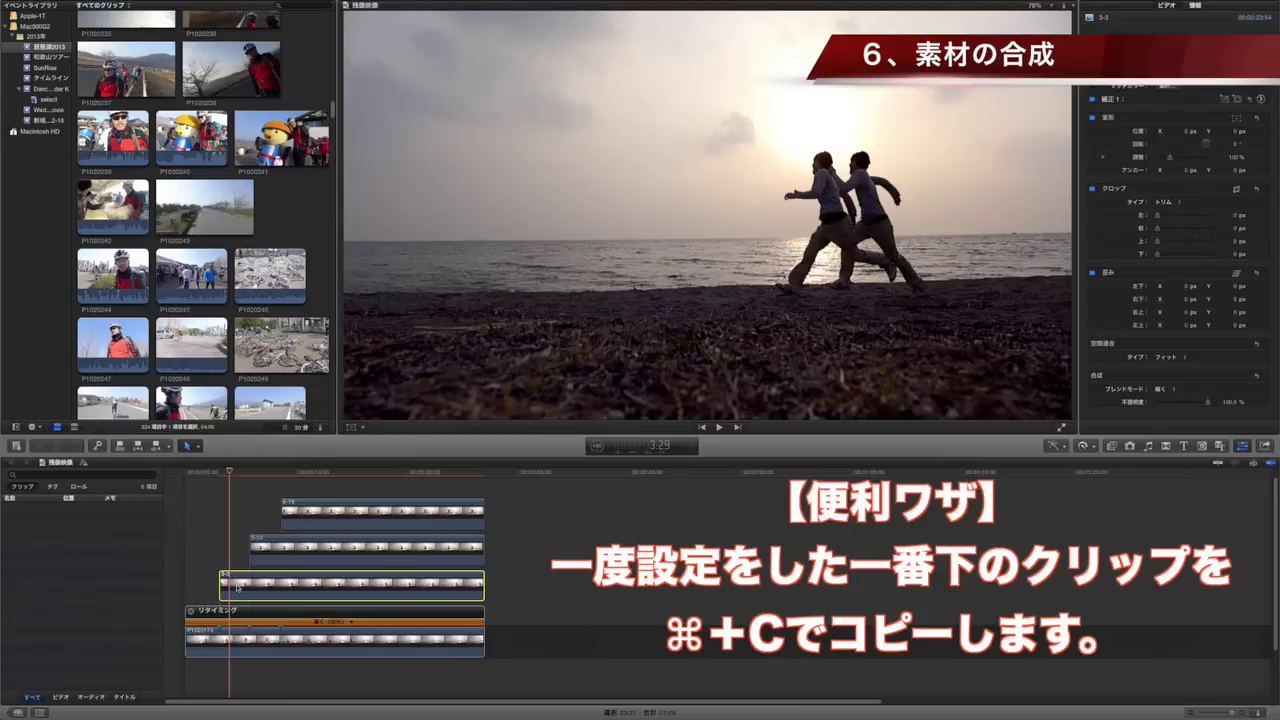
pyautogui.click(280, 559)
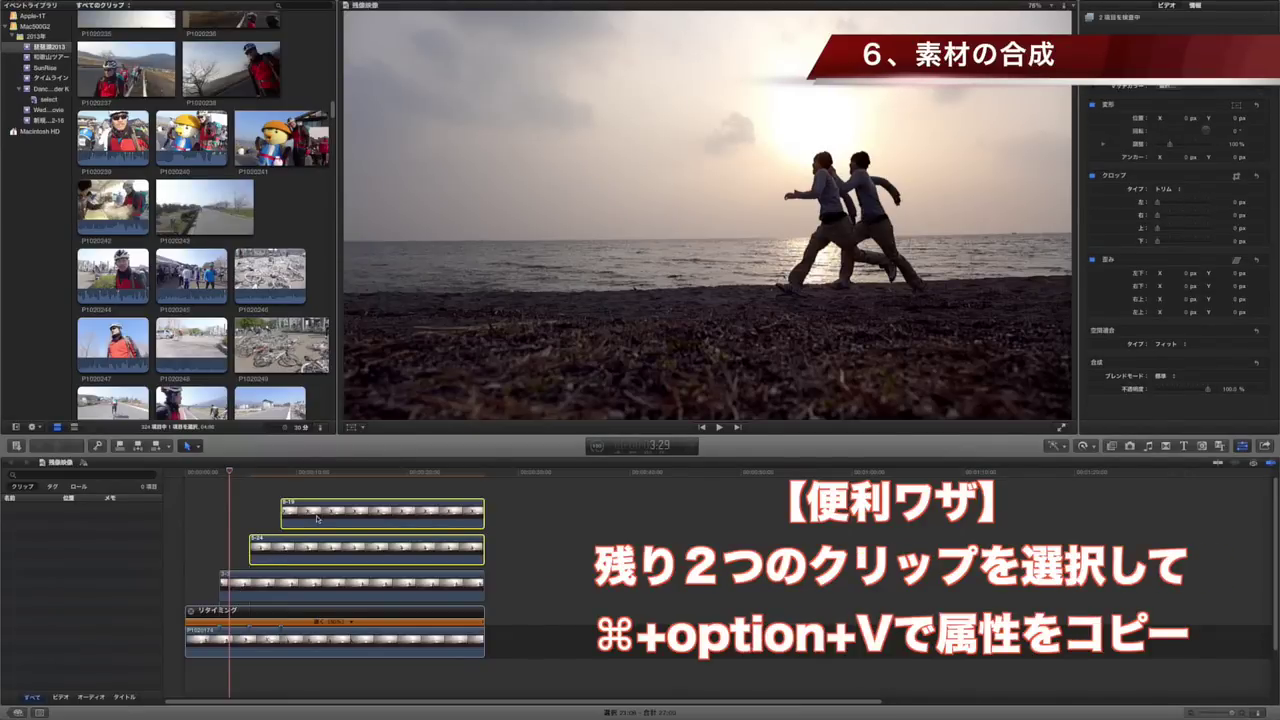
pyautogui.click(249, 487)
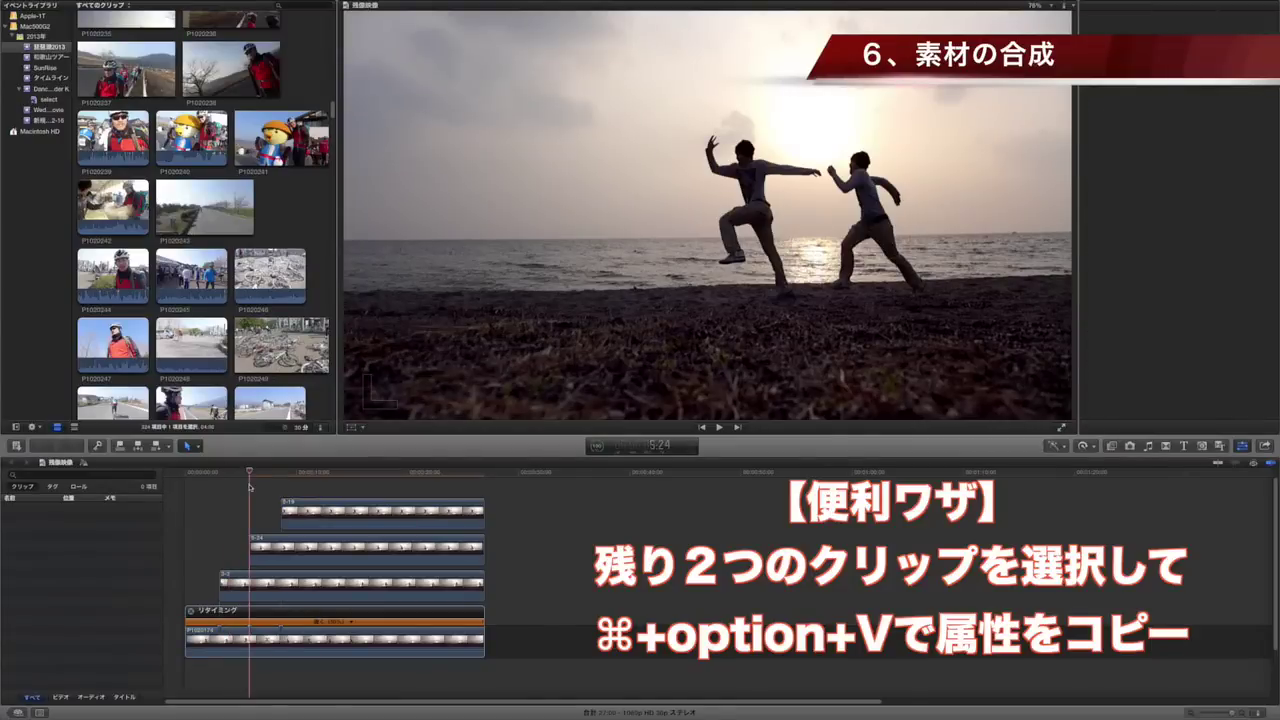
pyautogui.click(210, 492)
# Play the timeline to preview the three Darken-blended runner afterimages.
pyautogui.press('space')
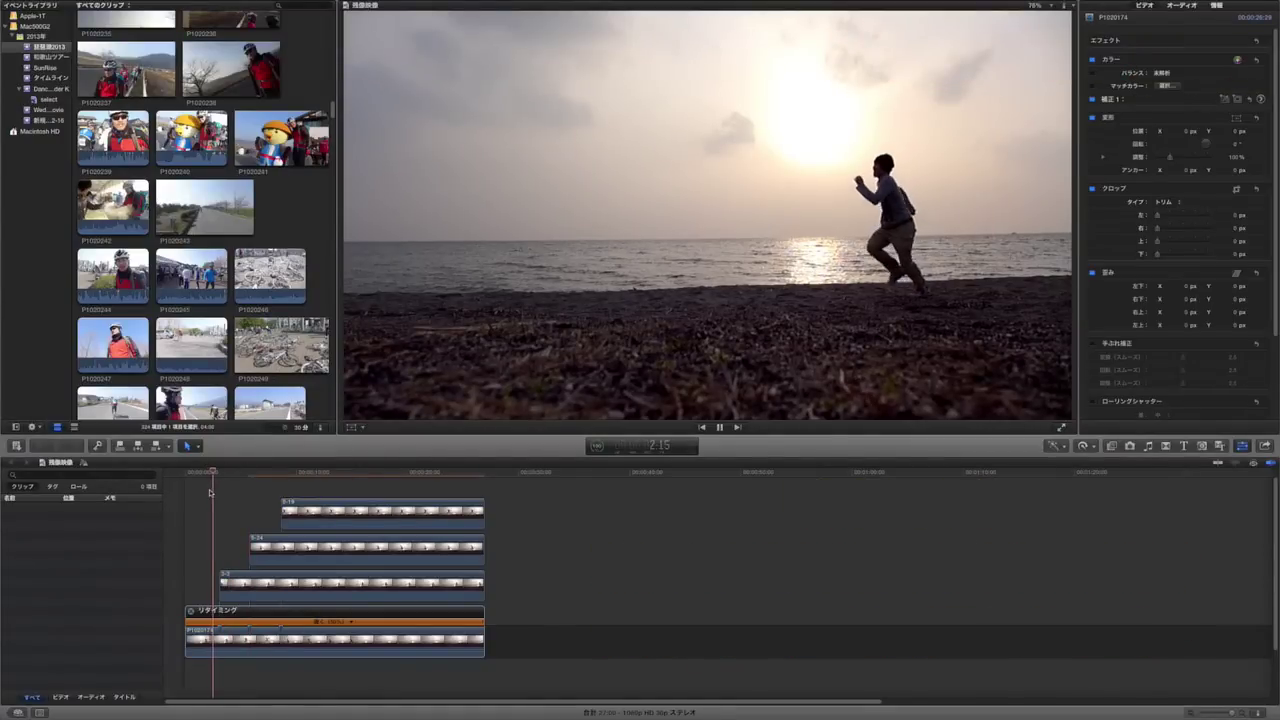